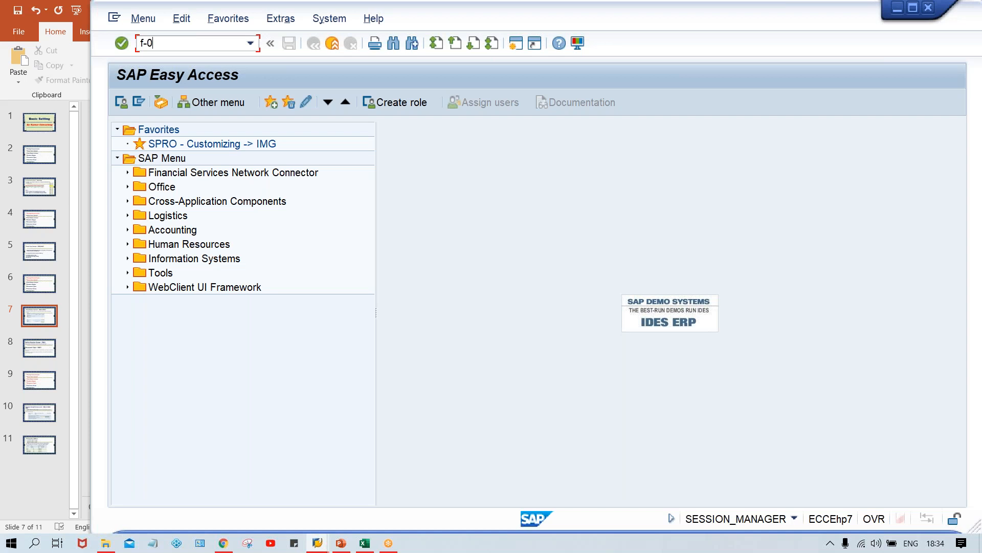
Step: Open transaction F-02 to view the G/L account posting header screen
{"action": "key", "text": "Return"}
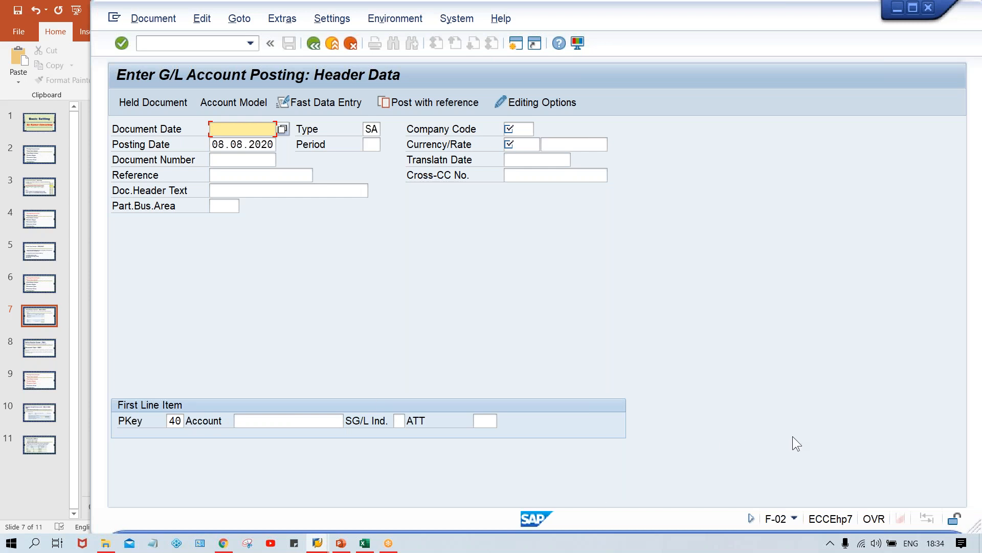
{"action": "left_click", "coordinate": [831, 546]}
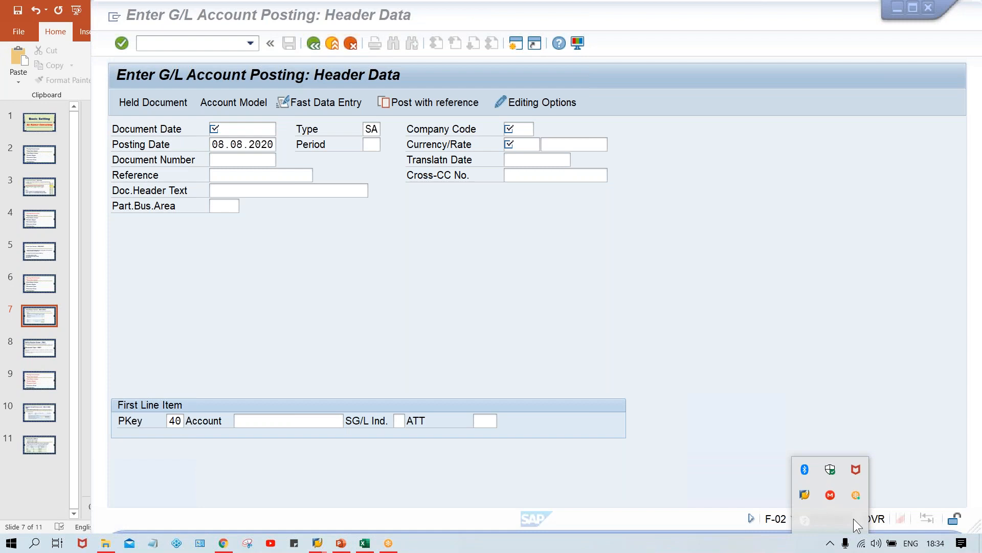
{"action": "left_click", "coordinate": [653, 311]}
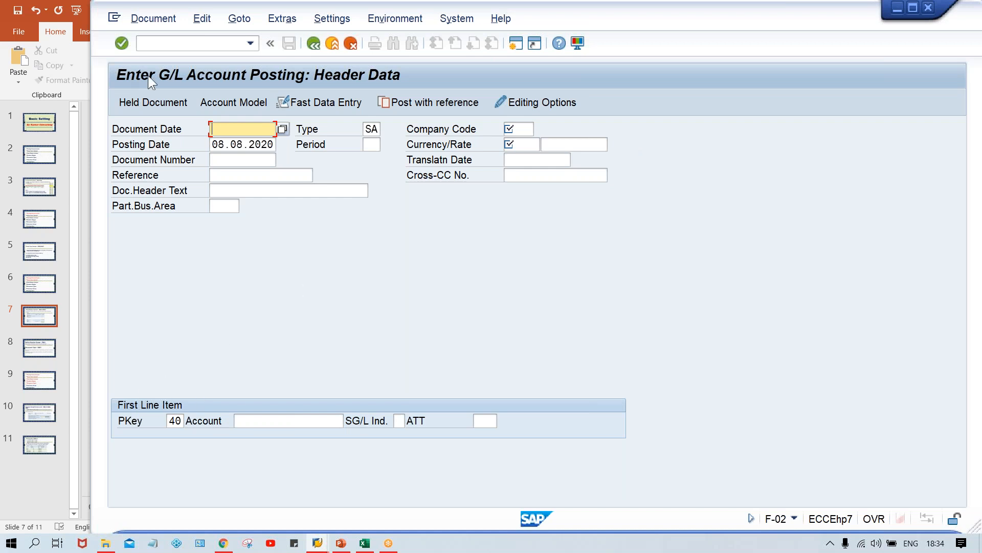
Step: Leave the current transaction and open FB50 for entering a G/L account document
{"action": "left_click", "coordinate": [166, 43]}
{"action": "type", "text": "/n"}
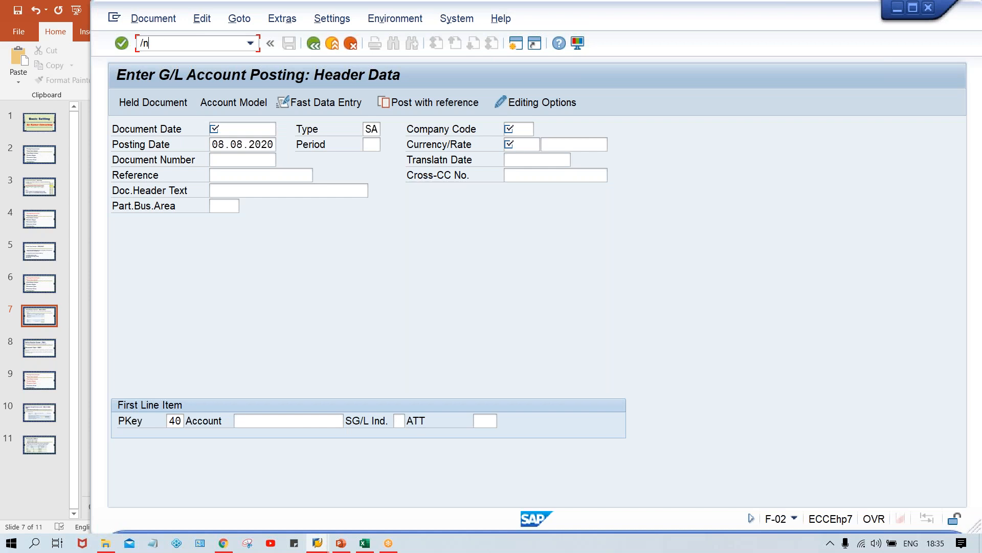
{"action": "type", "text": "fb50"}
{"action": "key", "text": "Return"}
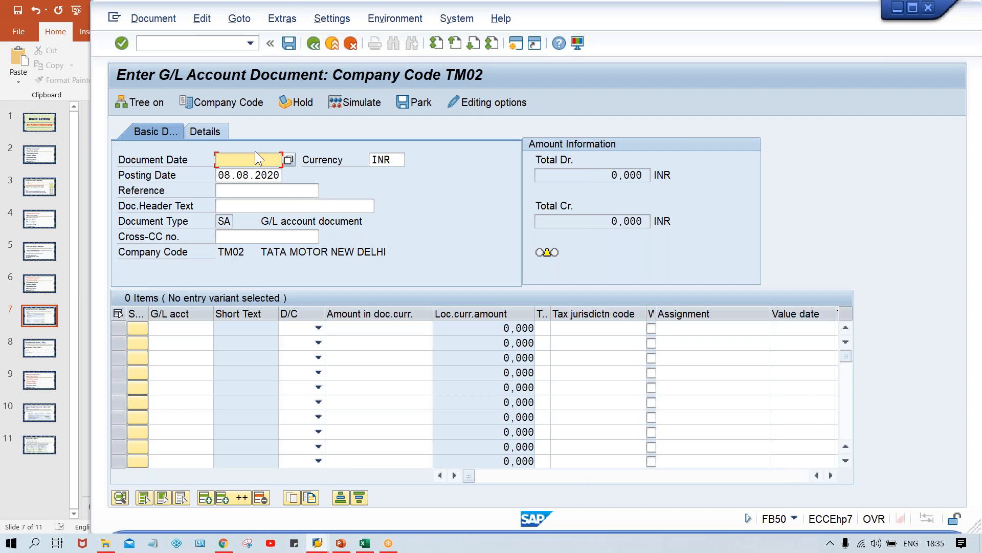
Step: Set the debit/credit indicator to Credit on the first line item and Debit on the second
{"action": "left_click", "coordinate": [167, 324]}
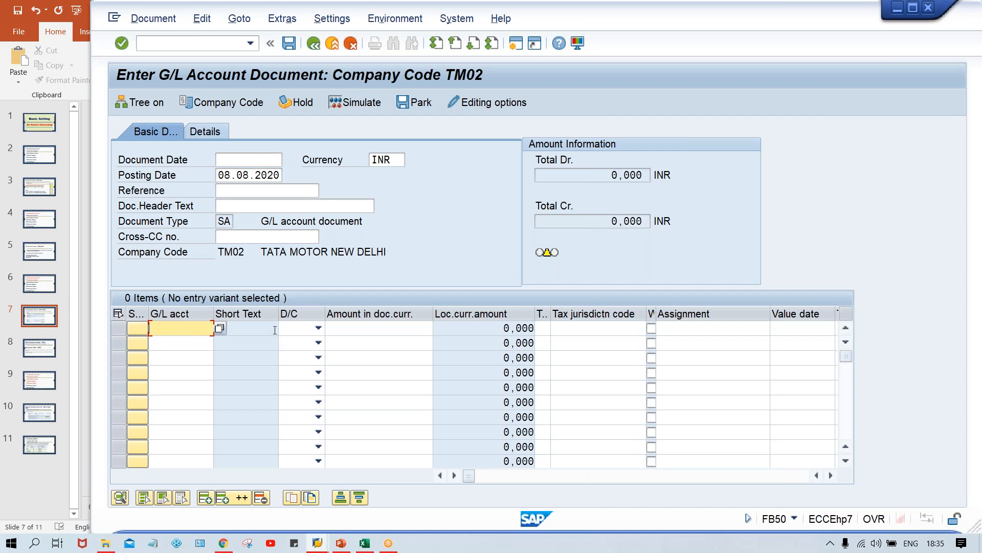
{"action": "left_click", "coordinate": [294, 330]}
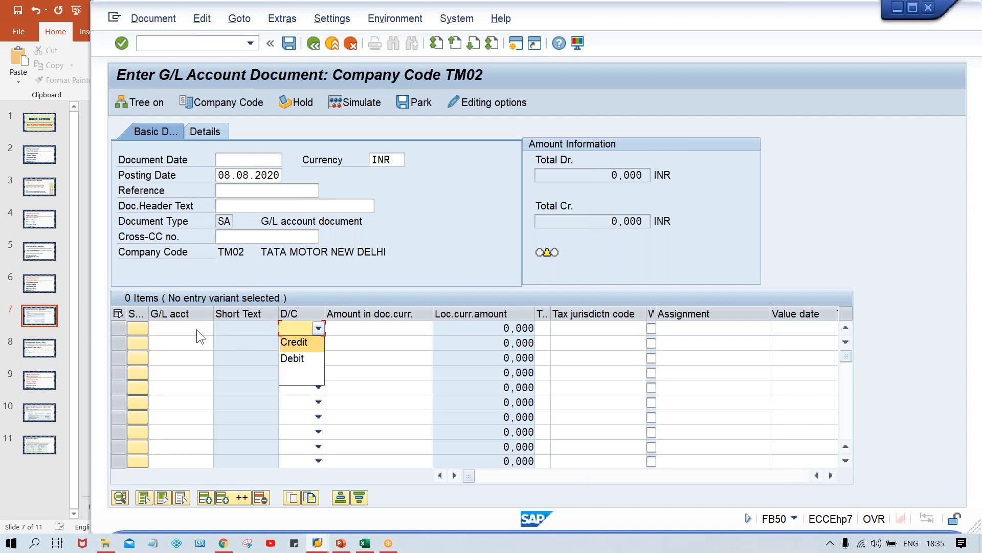
{"action": "left_click", "coordinate": [197, 329]}
{"action": "left_click", "coordinate": [290, 331]}
{"action": "left_click", "coordinate": [291, 358]}
{"action": "left_click", "coordinate": [298, 329]}
{"action": "left_click", "coordinate": [298, 345]}
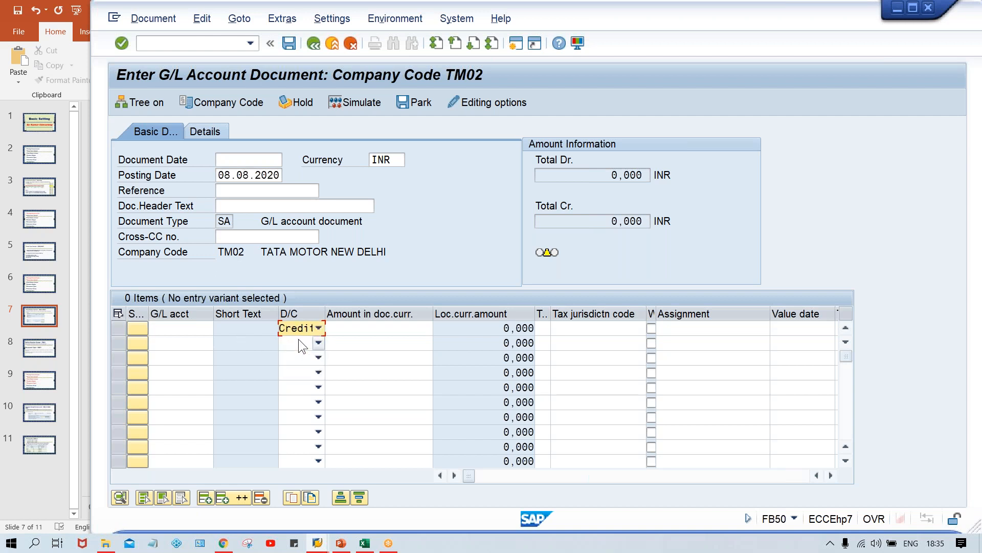
{"action": "left_click", "coordinate": [298, 340]}
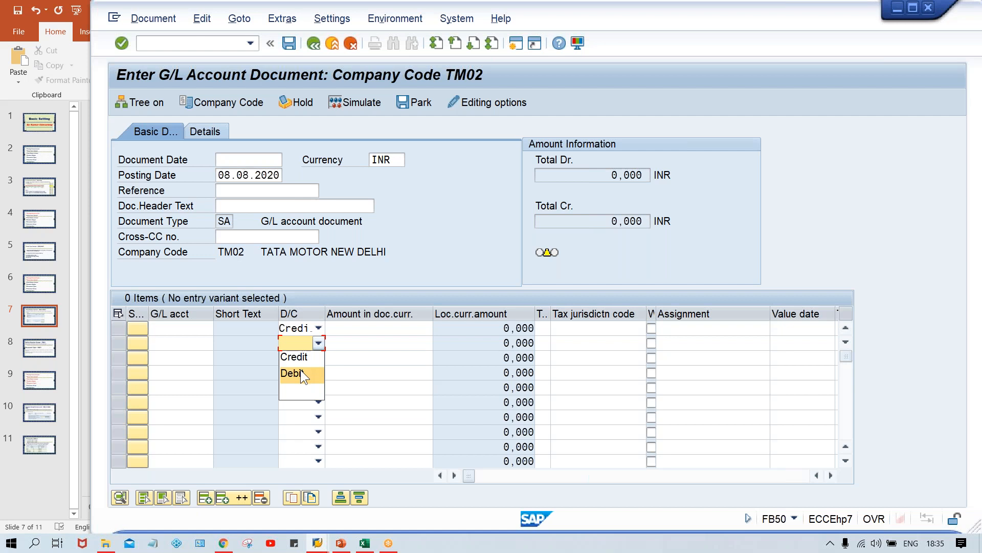
{"action": "left_click", "coordinate": [301, 370]}
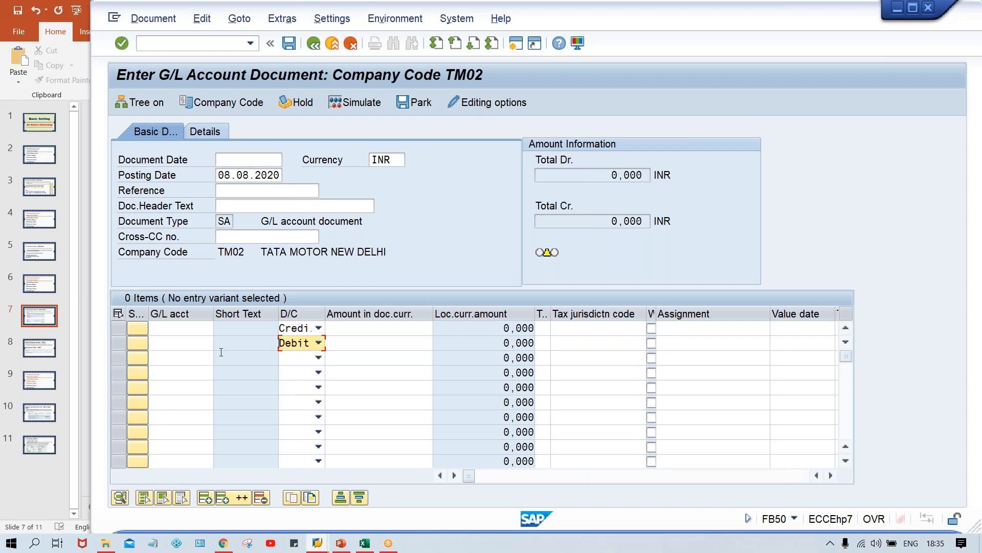
Step: Review the G/L account and document currency amount fields of the first two line items
{"action": "left_click", "coordinate": [181, 336]}
{"action": "left_click", "coordinate": [176, 327]}
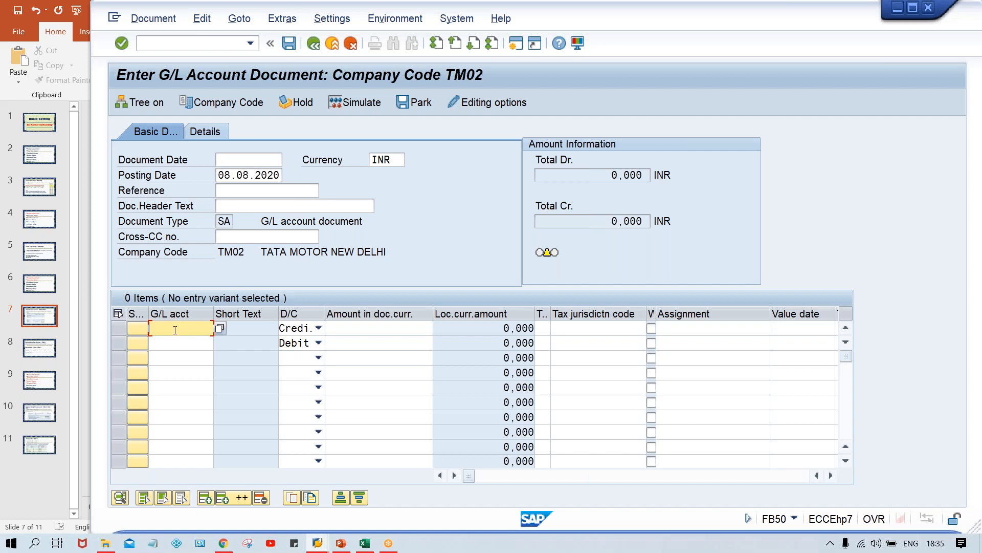
{"action": "left_click", "coordinate": [176, 348]}
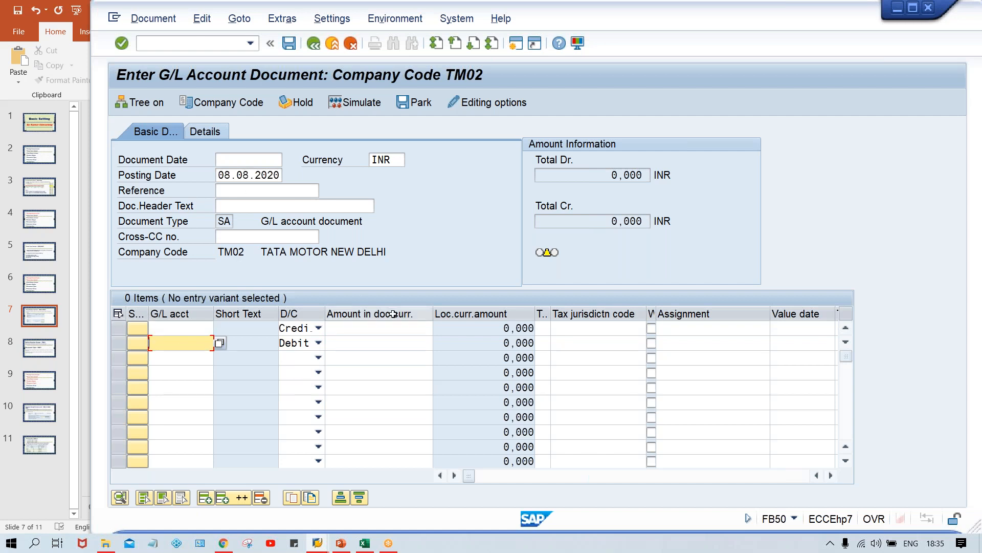
{"action": "left_click", "coordinate": [359, 330]}
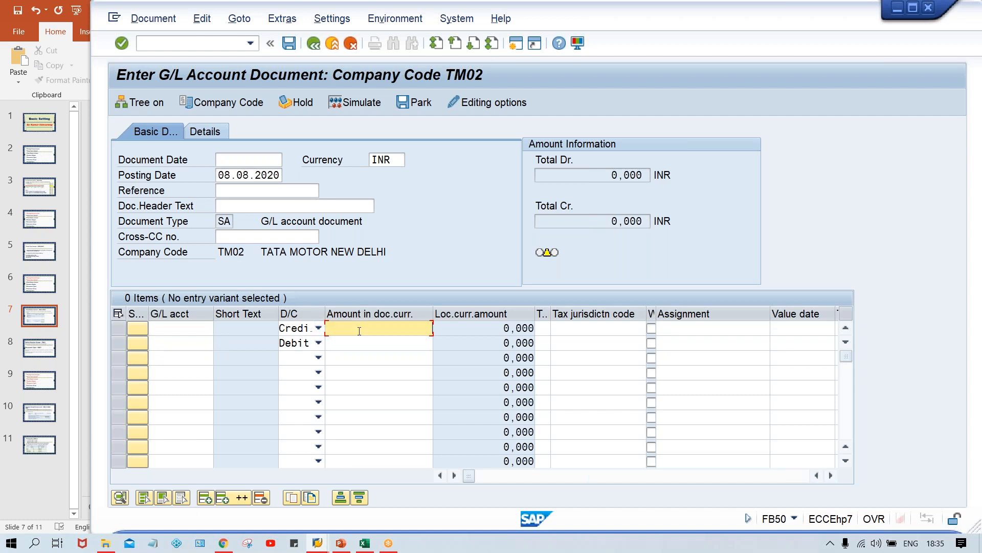
{"action": "left_click", "coordinate": [376, 346]}
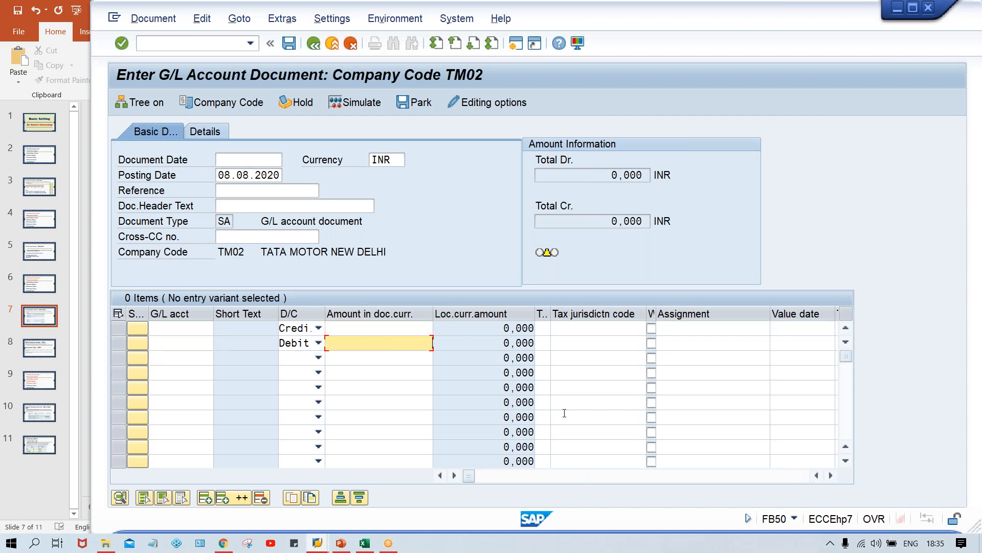
Step: Examine the remaining line-item columns through Profit center, then return to the business area field of the first line item
{"action": "left_click", "coordinate": [831, 476]}
{"action": "left_click", "coordinate": [831, 476]}
{"action": "left_click", "coordinate": [831, 476]}
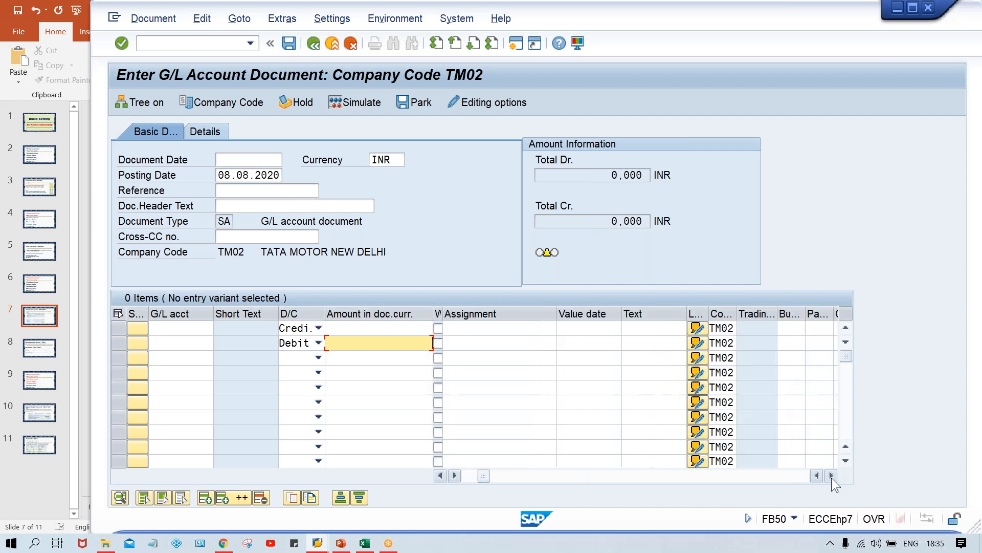
{"action": "left_click", "coordinate": [831, 476]}
{"action": "left_click", "coordinate": [831, 476]}
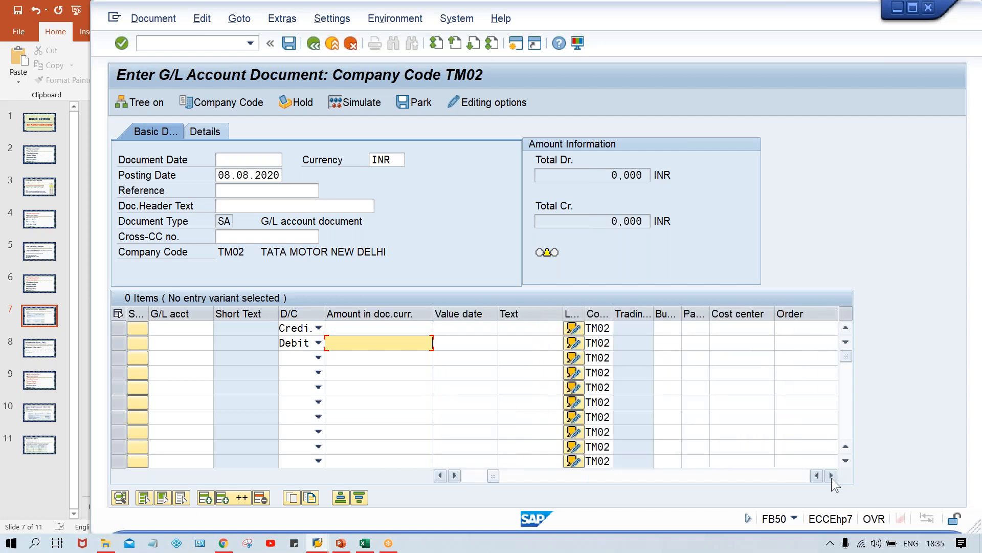
{"action": "left_click", "coordinate": [832, 476]}
{"action": "left_click", "coordinate": [831, 475]}
{"action": "left_click", "coordinate": [831, 475]}
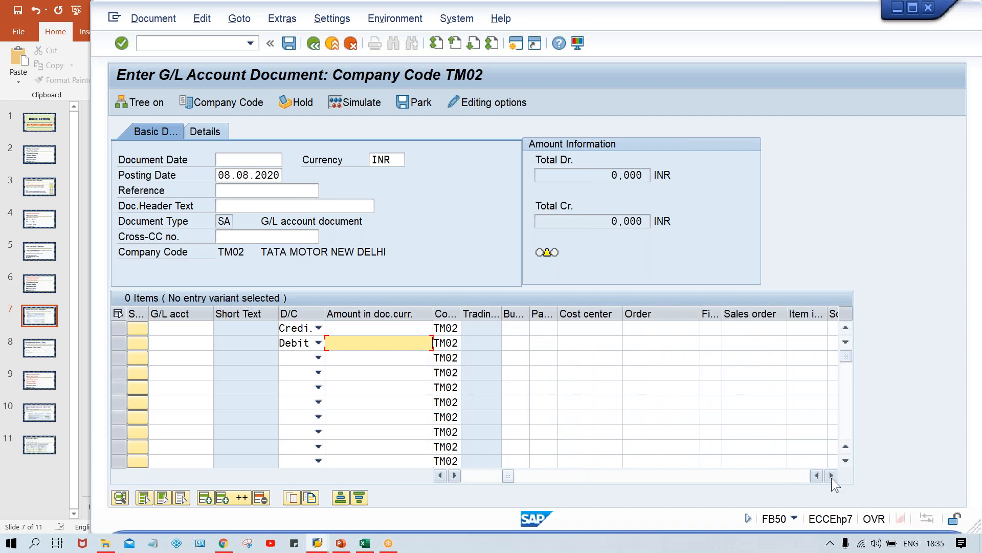
{"action": "left_click", "coordinate": [831, 476]}
{"action": "left_click", "coordinate": [831, 477]}
{"action": "left_click", "coordinate": [831, 476]}
{"action": "left_click", "coordinate": [831, 476]}
{"action": "left_click", "coordinate": [831, 476]}
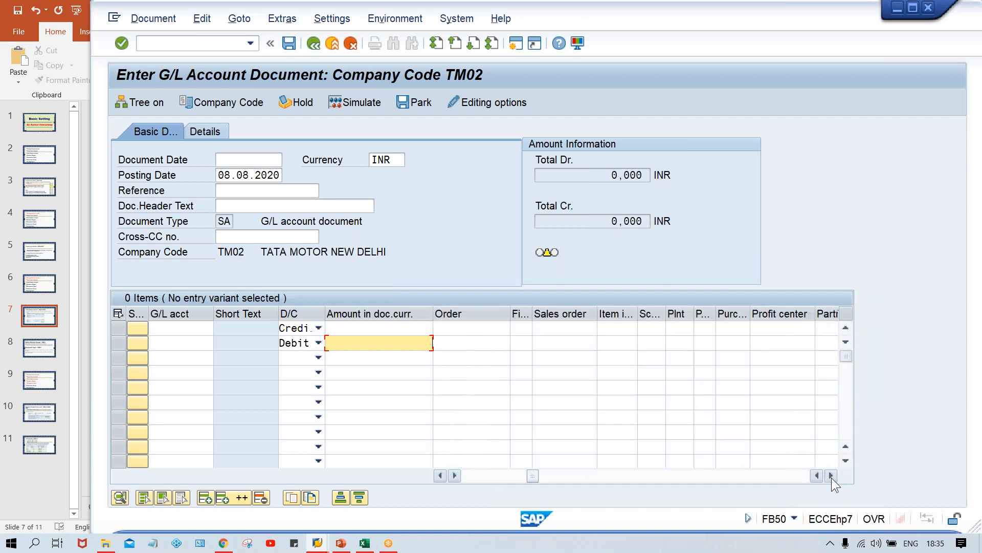
{"action": "left_click", "coordinate": [832, 475]}
{"action": "left_click", "coordinate": [832, 477]}
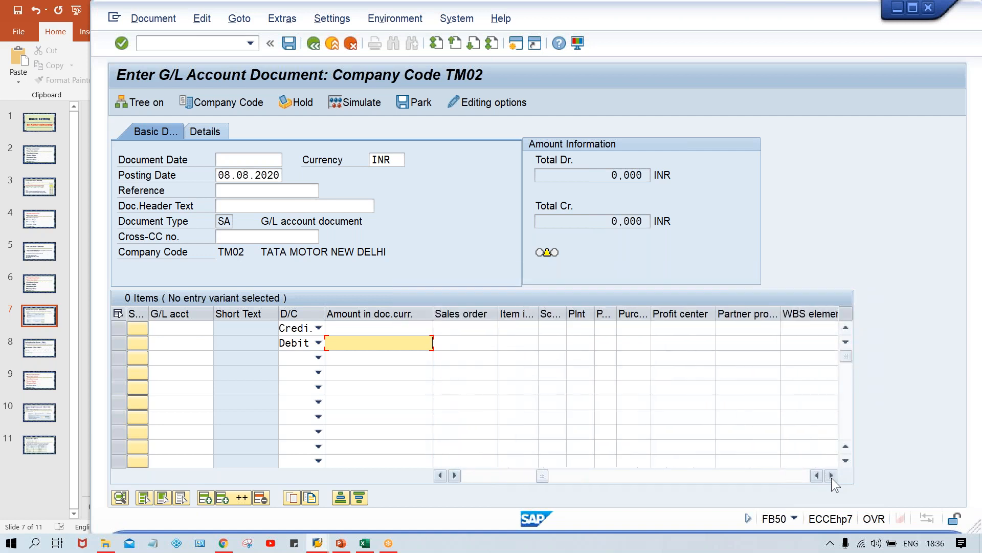
{"action": "left_click", "coordinate": [831, 476]}
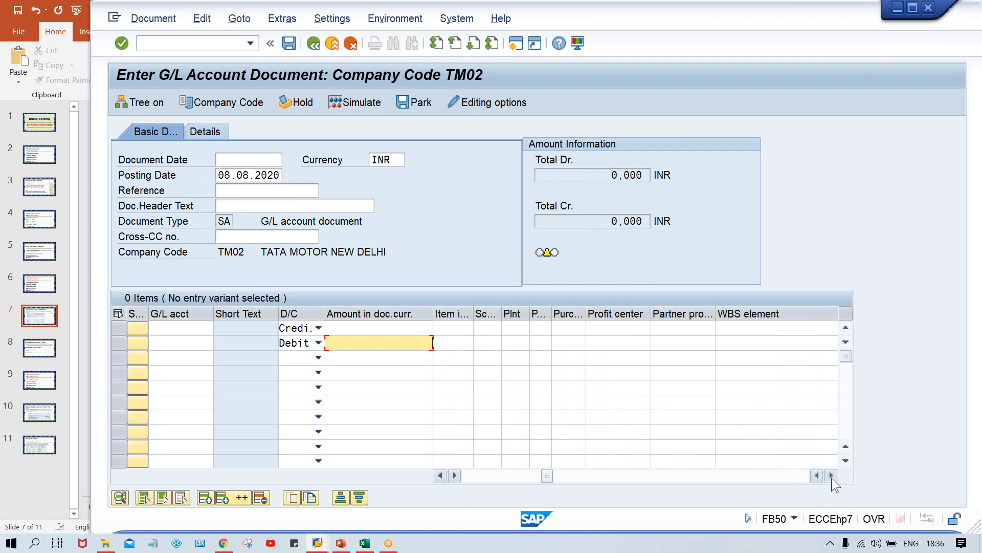
{"action": "left_click", "coordinate": [638, 330]}
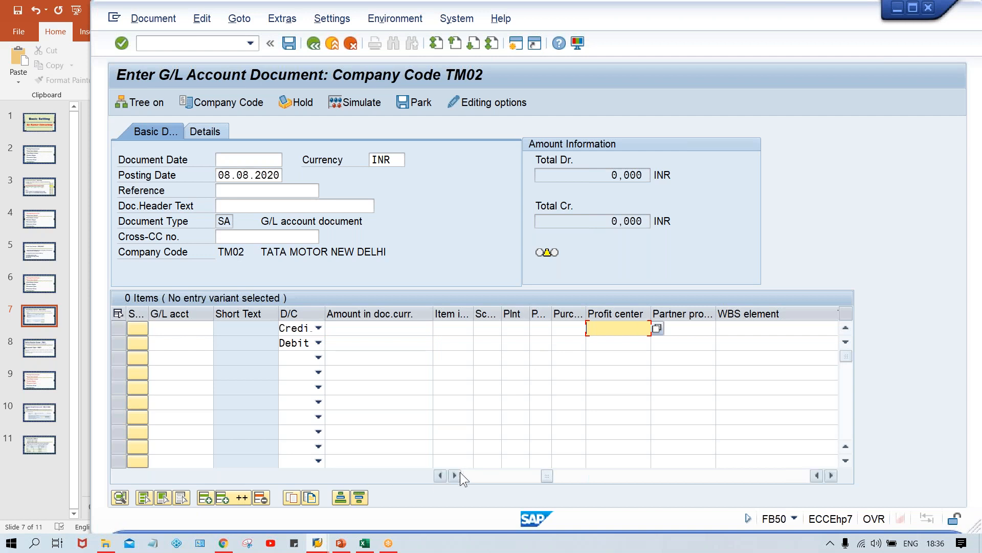
{"action": "left_click", "coordinate": [439, 475]}
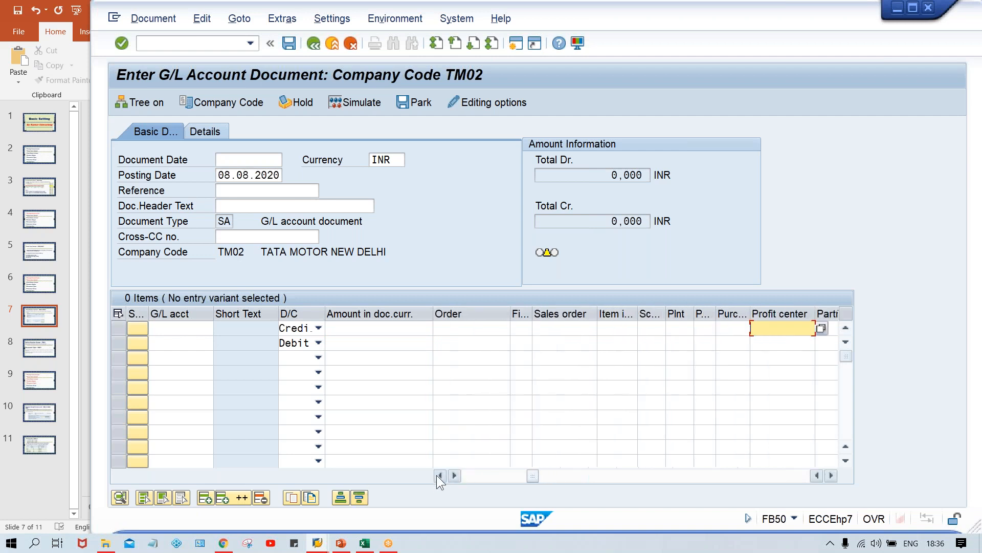
{"action": "left_click", "coordinate": [439, 476]}
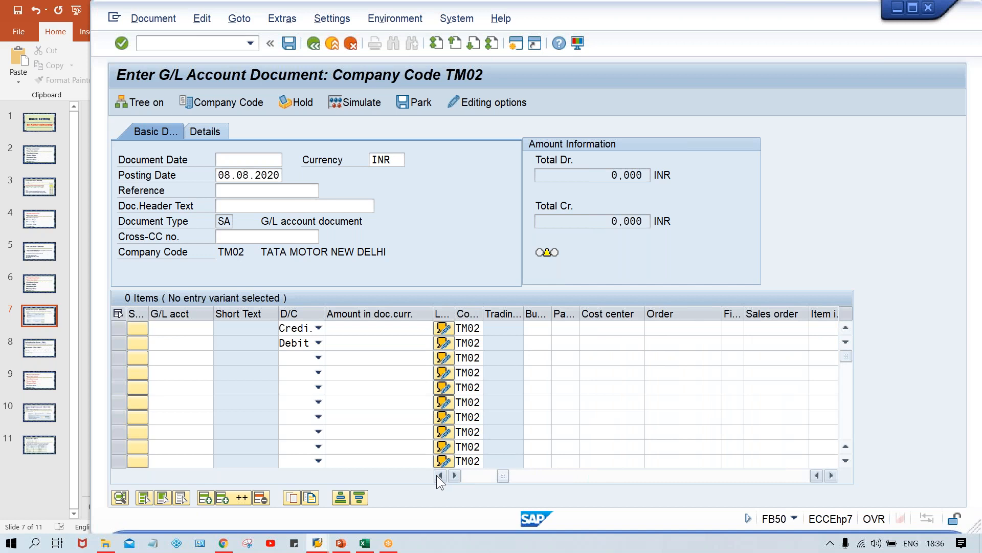
{"action": "left_click", "coordinate": [536, 329]}
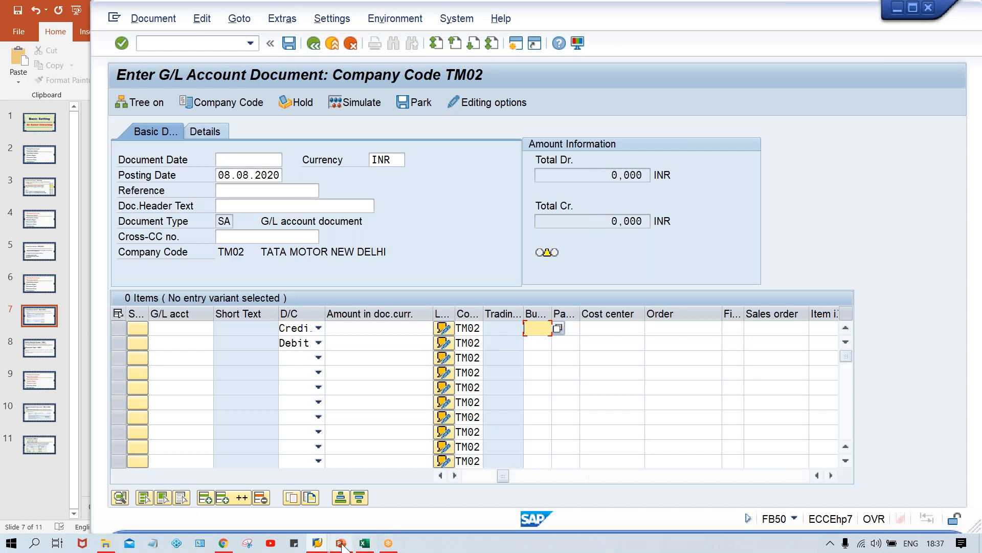
Step: Switch to PowerPoint to view the Field Status Variant - OBC4/OBC5 slide
{"action": "mouse_move", "coordinate": [339, 542]}
{"action": "left_click", "coordinate": [334, 490]}
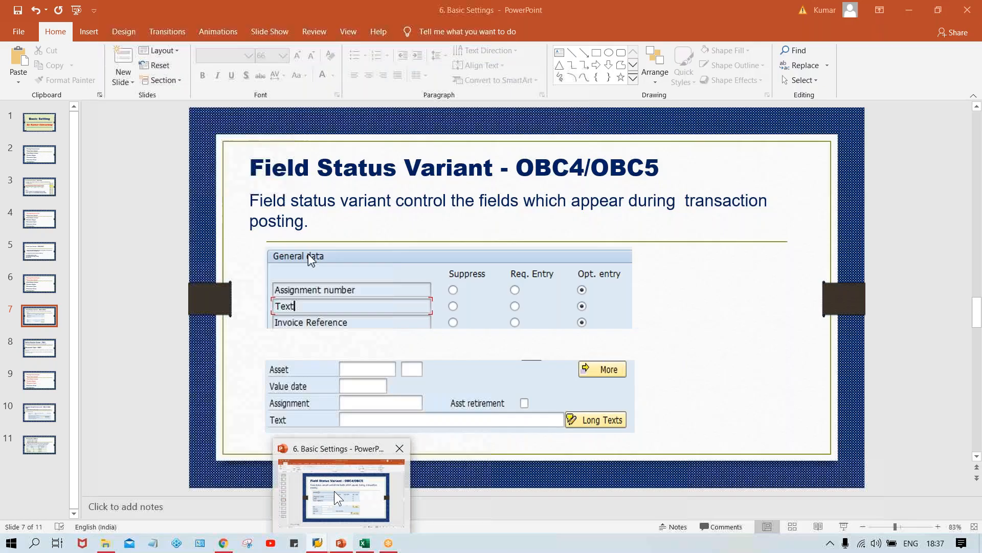
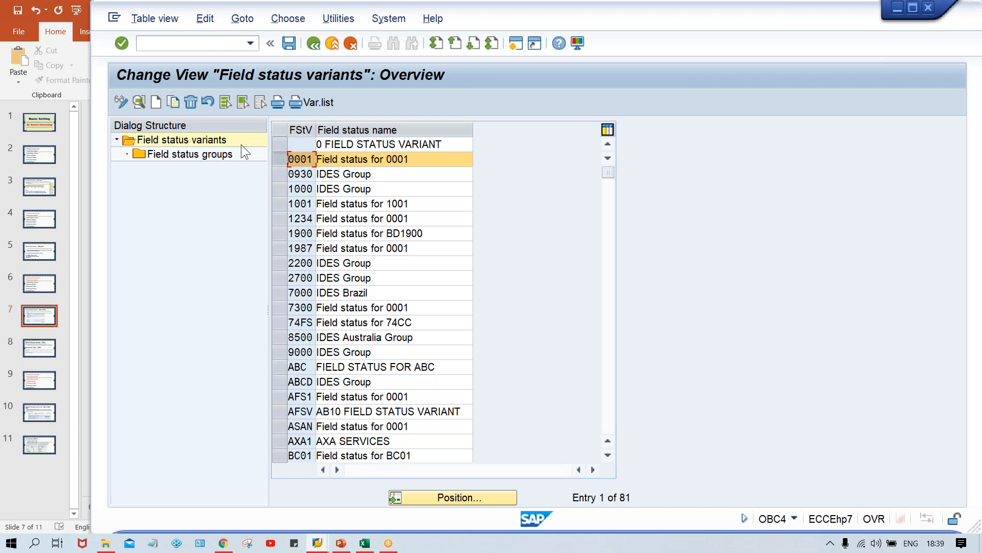
Step: Start a copy of field status variant 0001 and enter TFSV as the new variant code
{"action": "left_click", "coordinate": [279, 159]}
{"action": "left_click", "coordinate": [172, 101]}
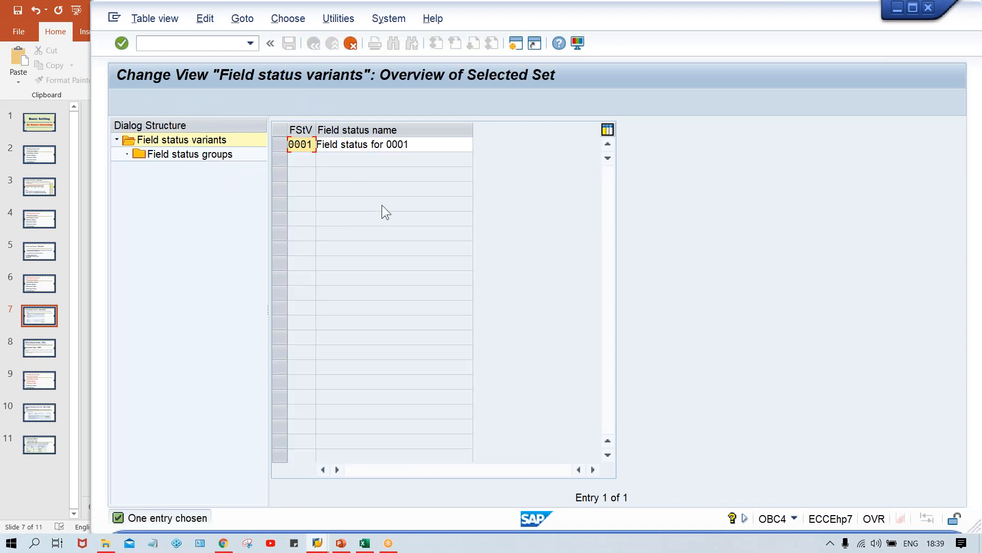
{"action": "key", "text": "Caps_Lock"}
{"action": "type", "text": "TFSV"}
{"action": "key", "text": "Tab"}
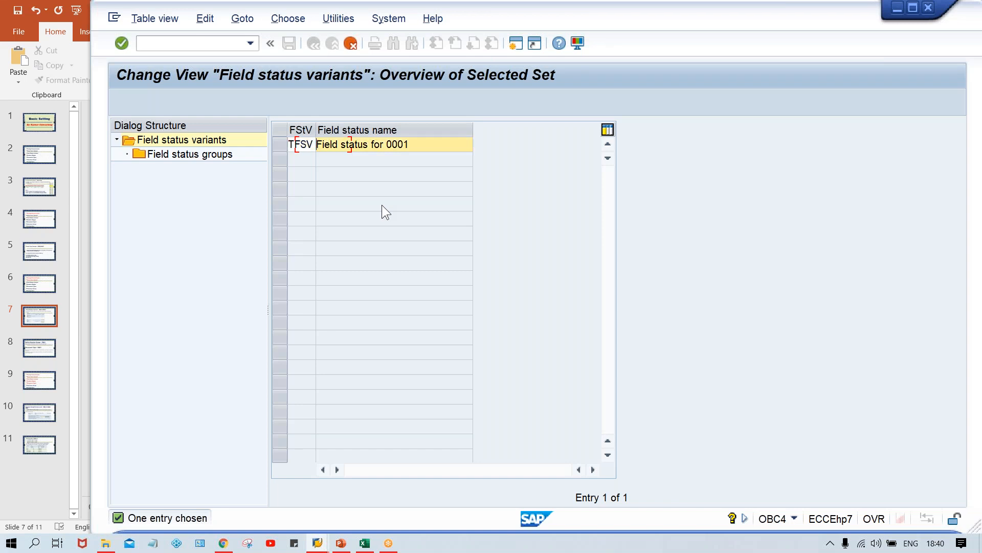
Step: Replace the copied variant's field status name with "Field status for TM00"
{"action": "key", "text": "Delete"}
{"action": "key", "text": "Delete"}
{"action": "key", "text": "Delete"}
{"action": "key", "text": "Delete"}
{"action": "key", "text": "Delete"}
{"action": "key", "text": "Delete"}
{"action": "key", "text": "Delete"}
{"action": "key", "text": "Delete"}
{"action": "key", "text": "Delete"}
{"action": "key", "text": "Delete"}
{"action": "key", "text": "Delete"}
{"action": "key", "text": "Delete"}
{"action": "key", "text": "Delete"}
{"action": "key", "text": "Delete"}
{"action": "key", "text": "Delete"}
{"action": "key", "text": "Delete"}
{"action": "key", "text": "Delete"}
{"action": "key", "text": "Delete"}
{"action": "key", "text": "Delete"}
{"action": "key", "text": "Delete"}
{"action": "key", "text": "Delete"}
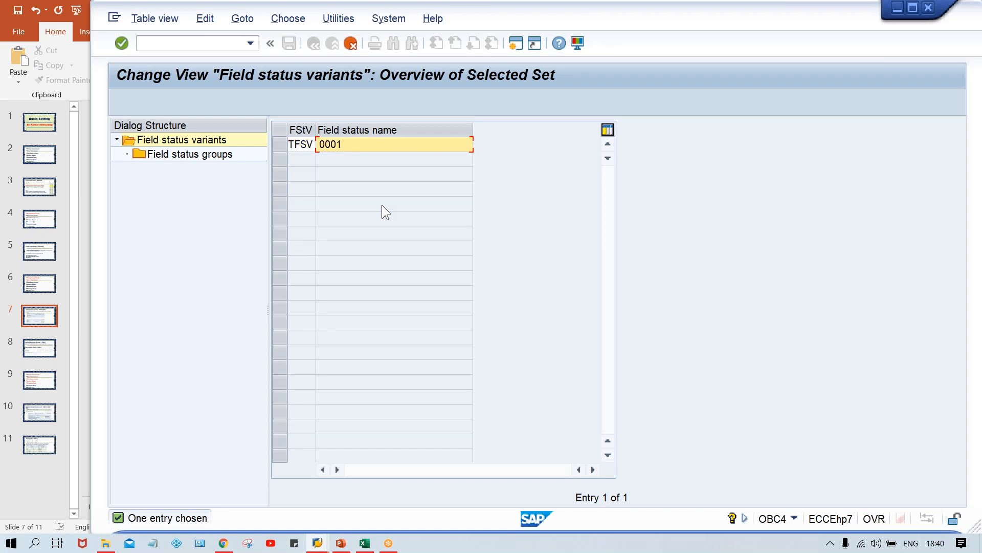
{"action": "key", "text": "Down"}
{"action": "key", "text": "Down"}
{"action": "key", "text": "Down"}
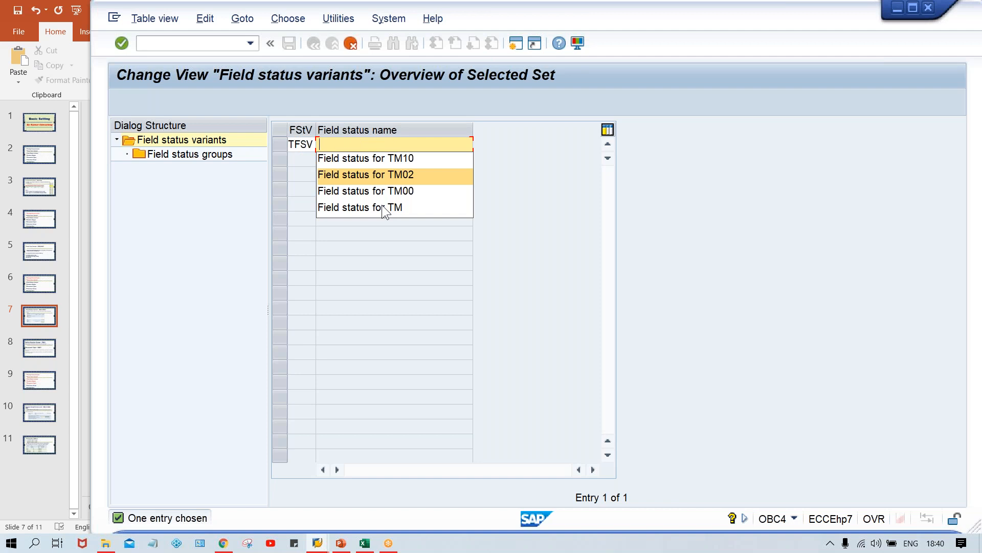
{"action": "key", "text": "Return"}
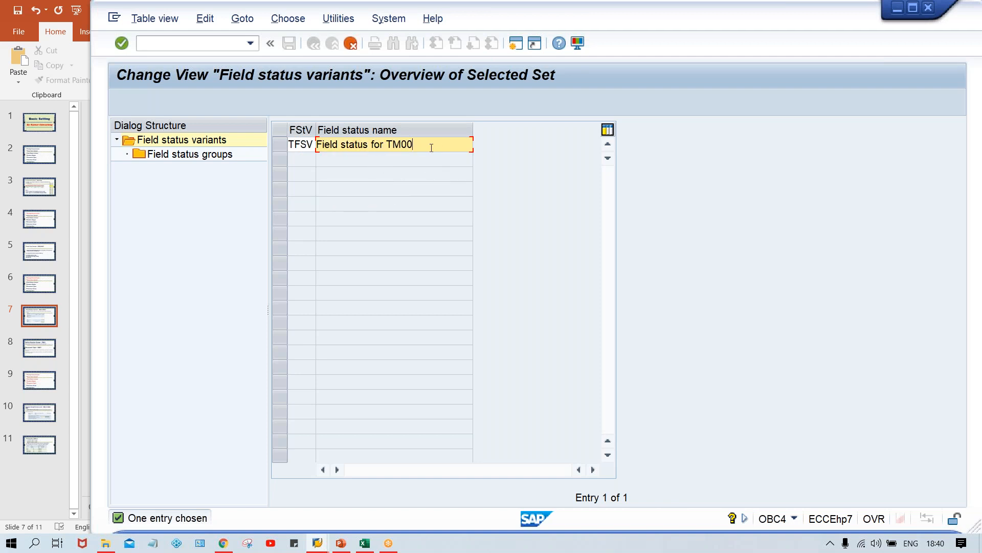
Step: Copy the TFSV variant with all its dependent entries and select its row in the overview
{"action": "key", "text": "Return"}
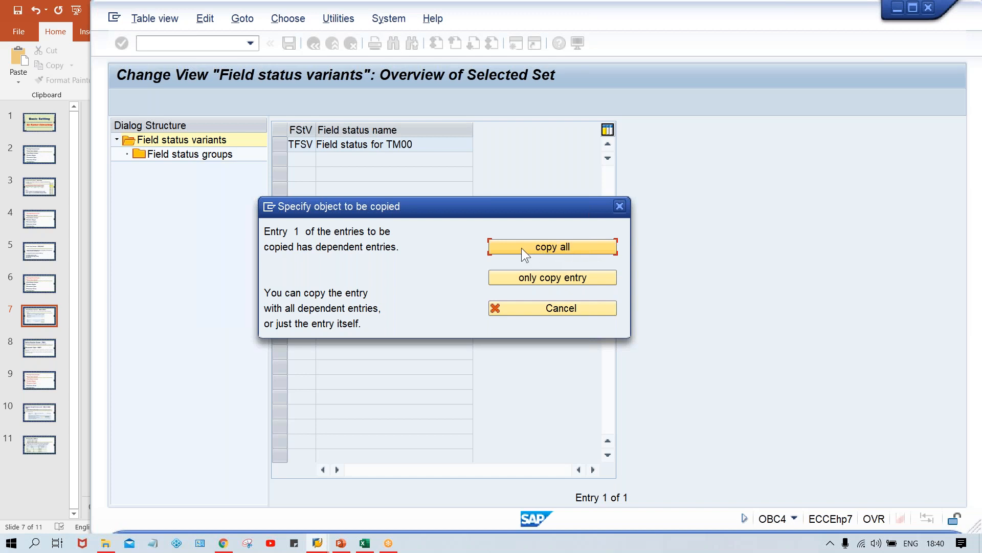
{"action": "left_click", "coordinate": [558, 247]}
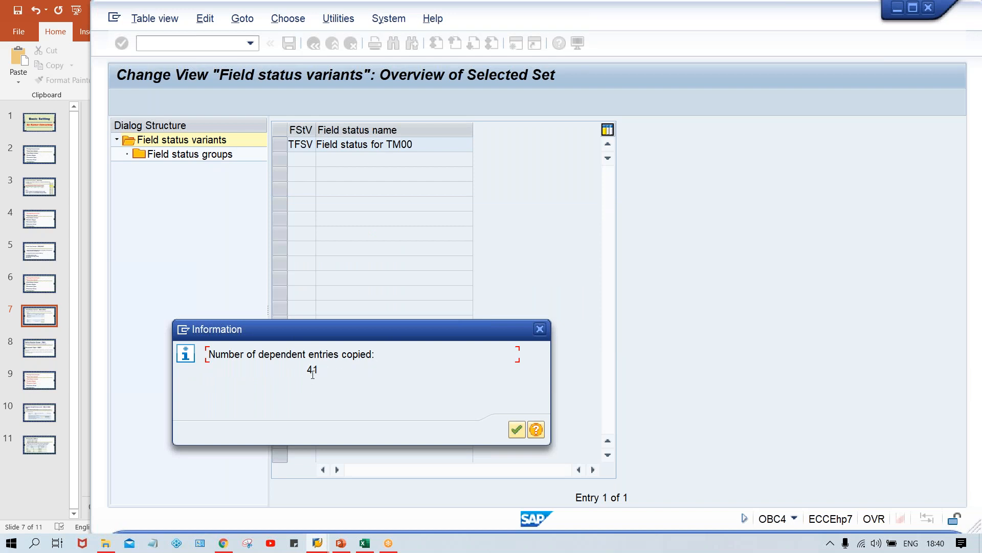
{"action": "left_click", "coordinate": [540, 328]}
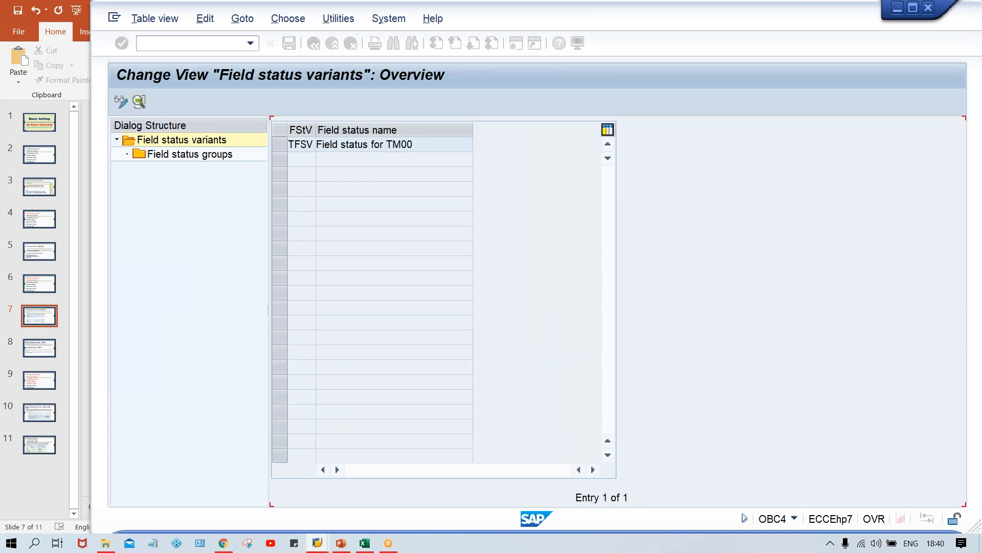
{"action": "left_click", "coordinate": [277, 148]}
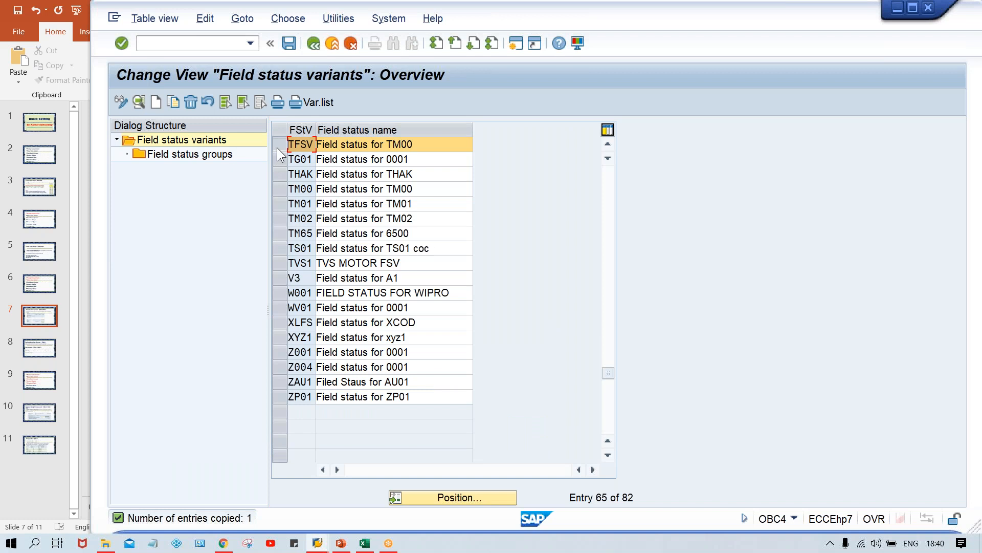
Step: Examine the General data field settings of field status group G001 under variant TFSV, then return to the group list
{"action": "left_click", "coordinate": [197, 155]}
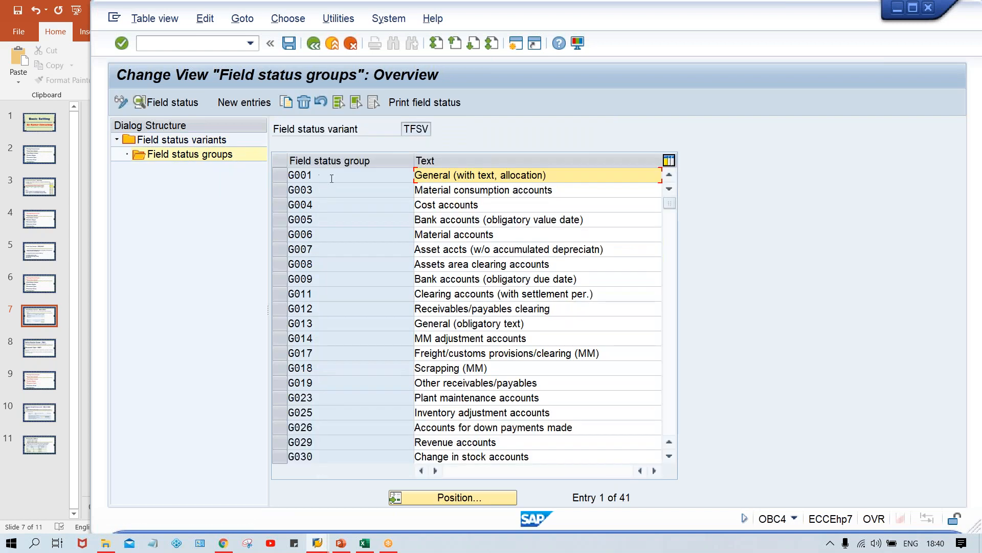
{"action": "left_click", "coordinate": [336, 180]}
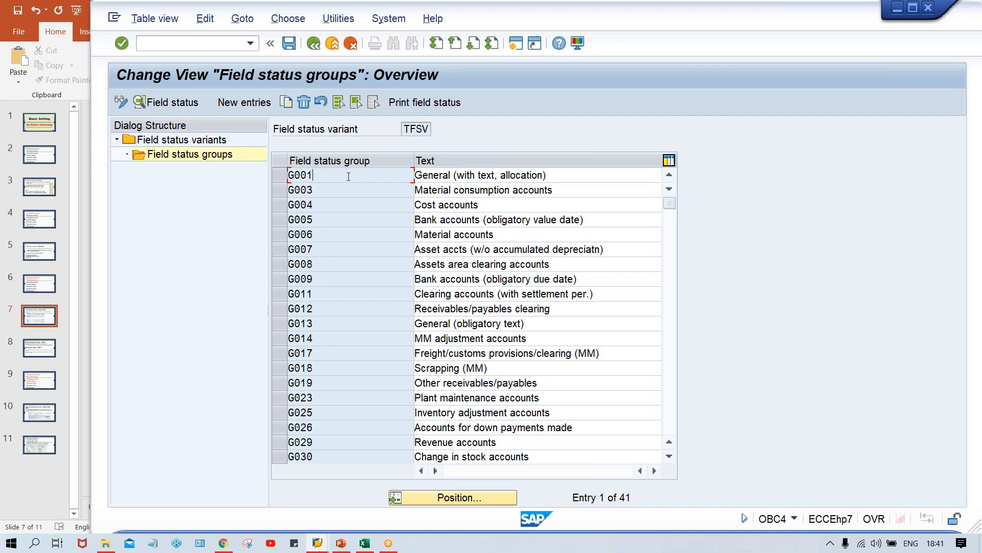
{"action": "double_click", "coordinate": [333, 176]}
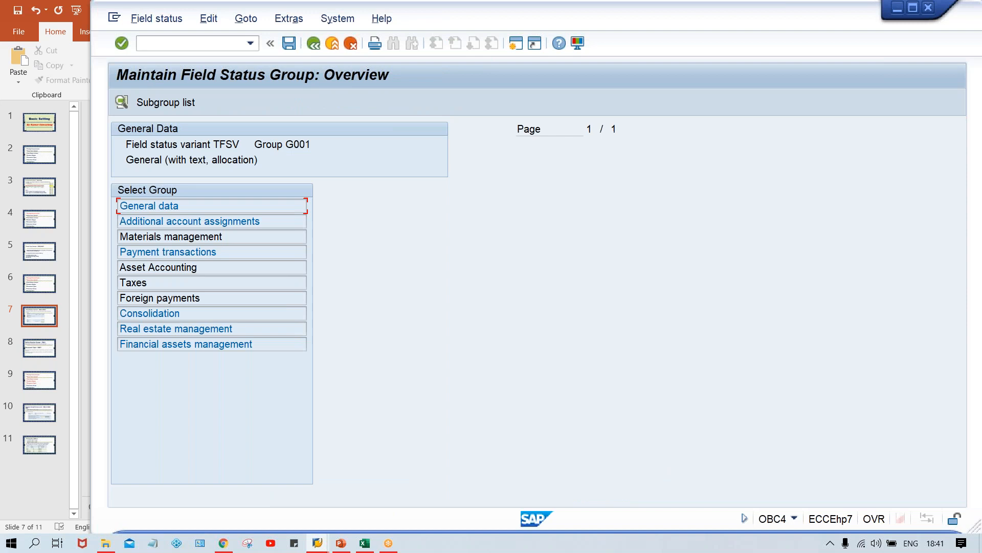
{"action": "left_click", "coordinate": [238, 203]}
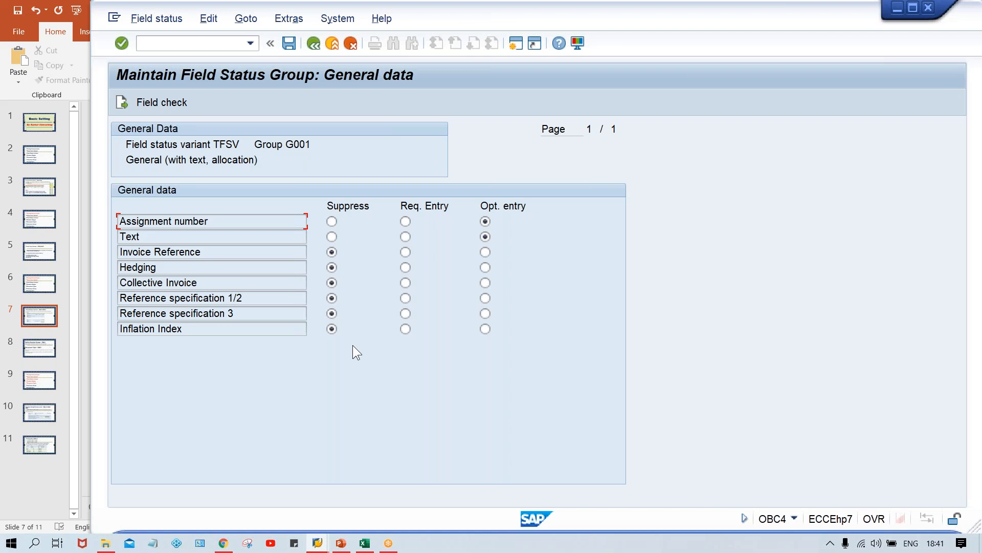
{"action": "left_click", "coordinate": [312, 44]}
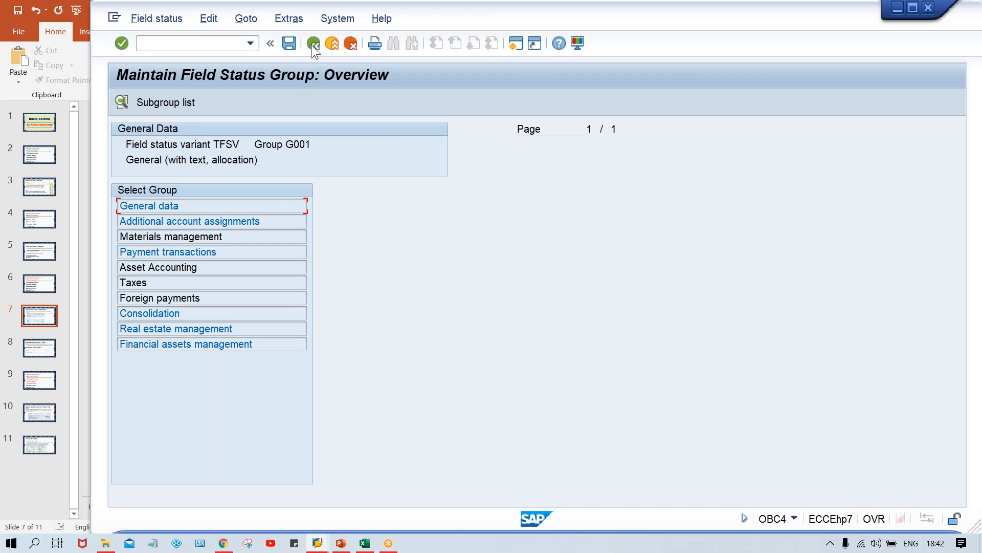
{"action": "left_click", "coordinate": [313, 44]}
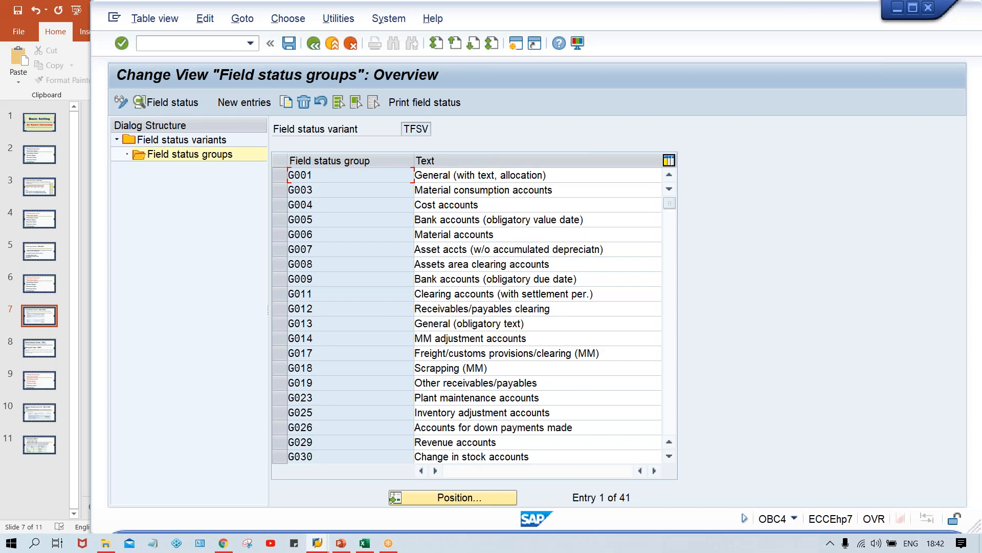
{"action": "left_click_drag", "start_coordinate": [403, 129], "coordinate": [447, 129]}
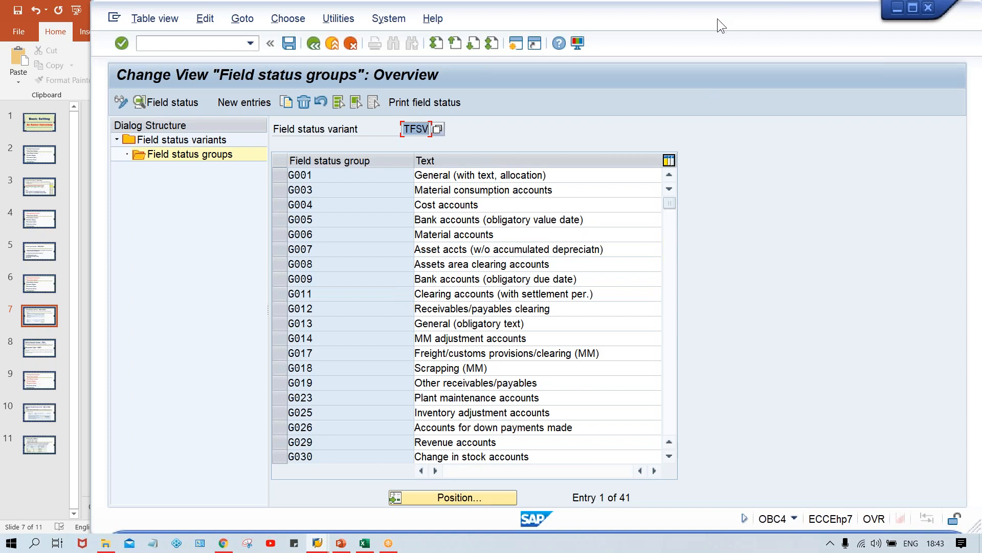
Step: Try to open transaction OBC5 and decline displaying the locked data
{"action": "left_click", "coordinate": [183, 44]}
{"action": "type", "text": "/NOB"}
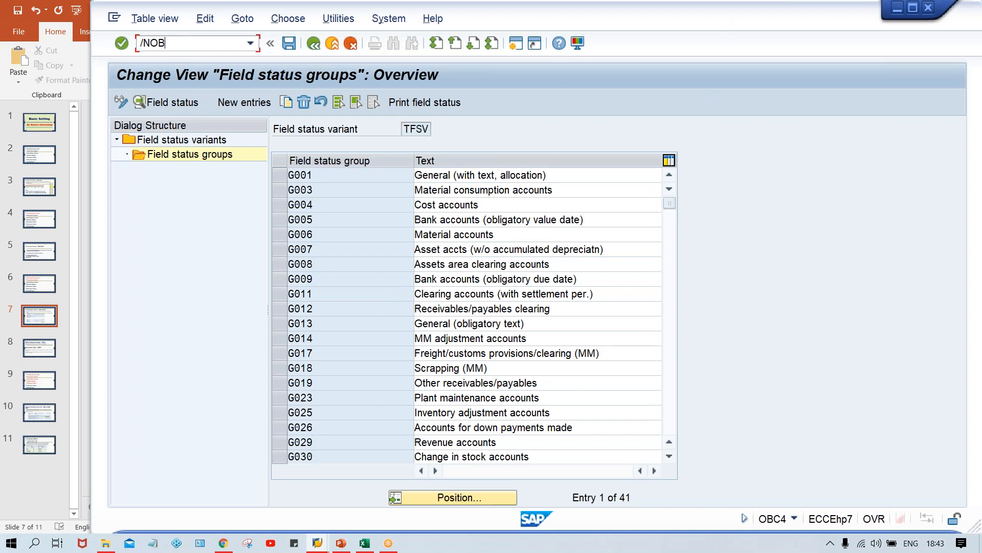
{"action": "type", "text": "C5"}
{"action": "key", "text": "Return"}
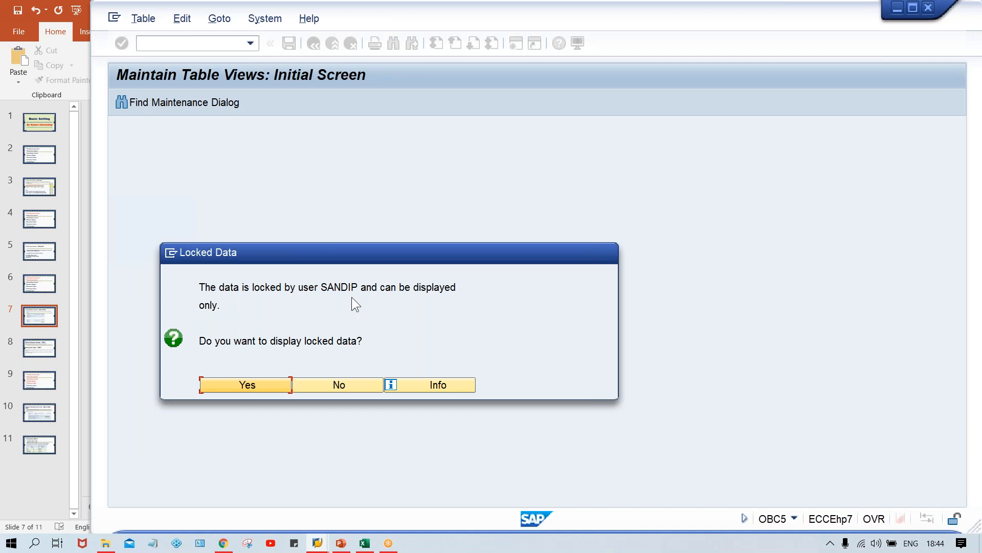
{"action": "left_click", "coordinate": [334, 382]}
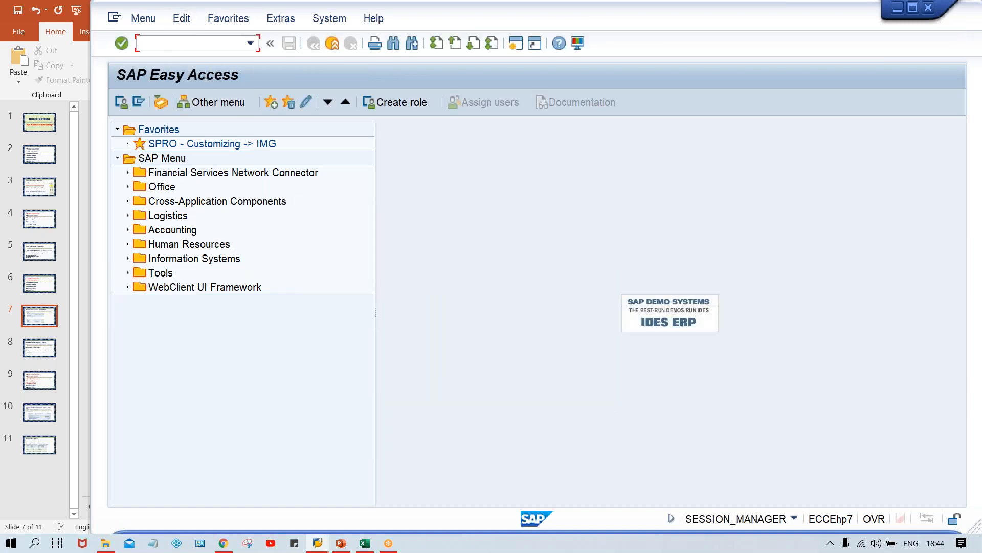
Step: Open transaction SM12 and list the lock entries of all users by clearing the user name filter
{"action": "type", "text": "SM12"}
{"action": "key", "text": "Return"}
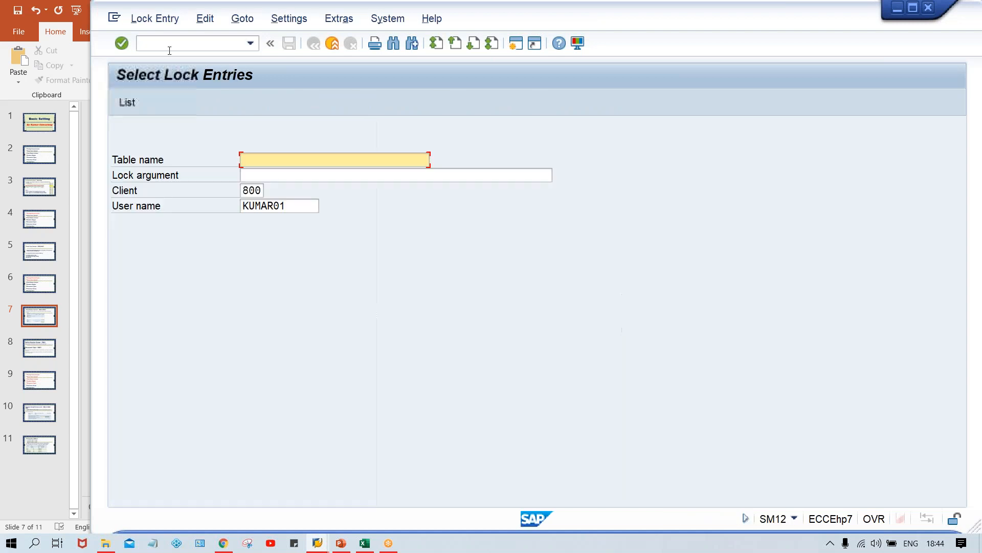
{"action": "left_click_drag", "start_coordinate": [298, 206], "coordinate": [241, 206]}
{"action": "key", "text": "BackSpace"}
{"action": "key", "text": "Return"}
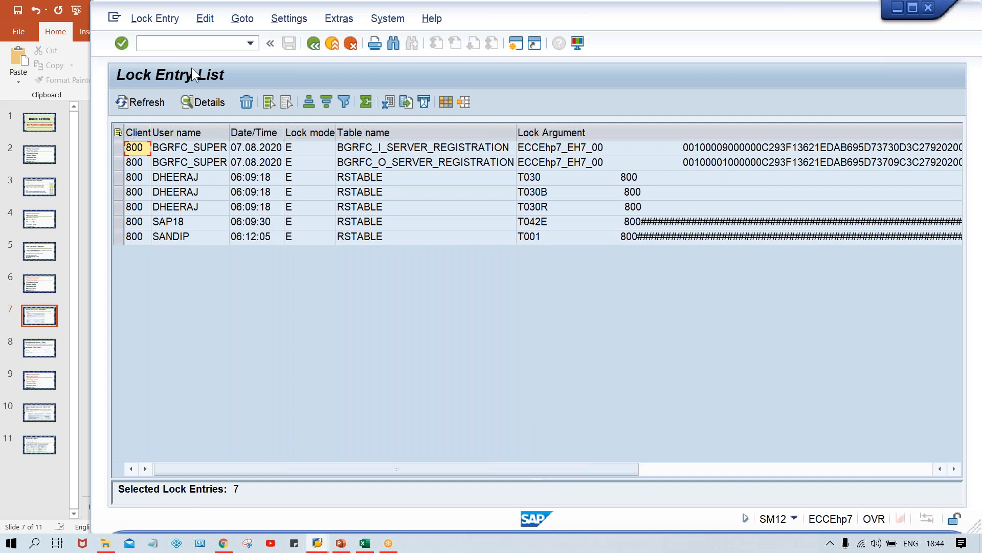
Step: Delete all lock entries, repeating the deletion for the newly listed ones
{"action": "left_click", "coordinate": [140, 18]}
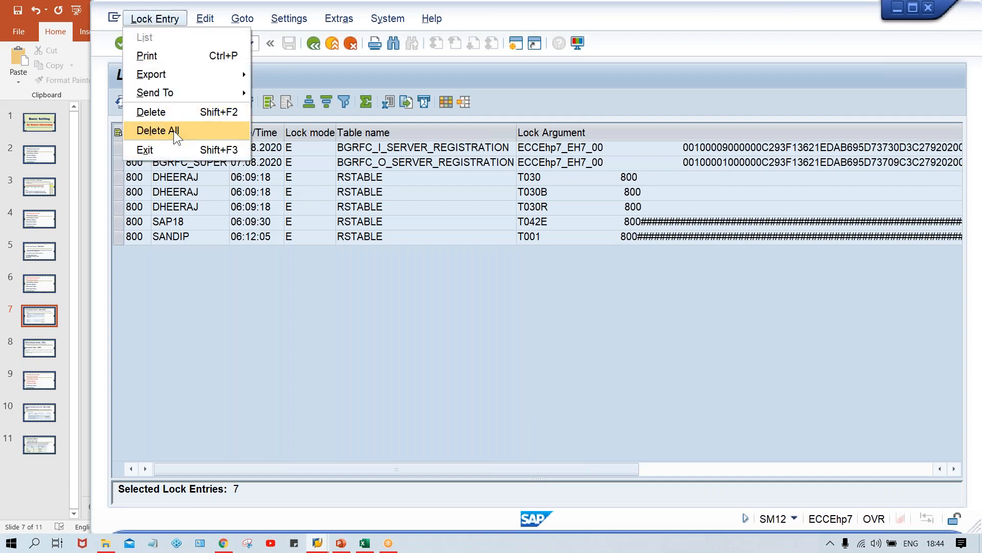
{"action": "left_click", "coordinate": [174, 131]}
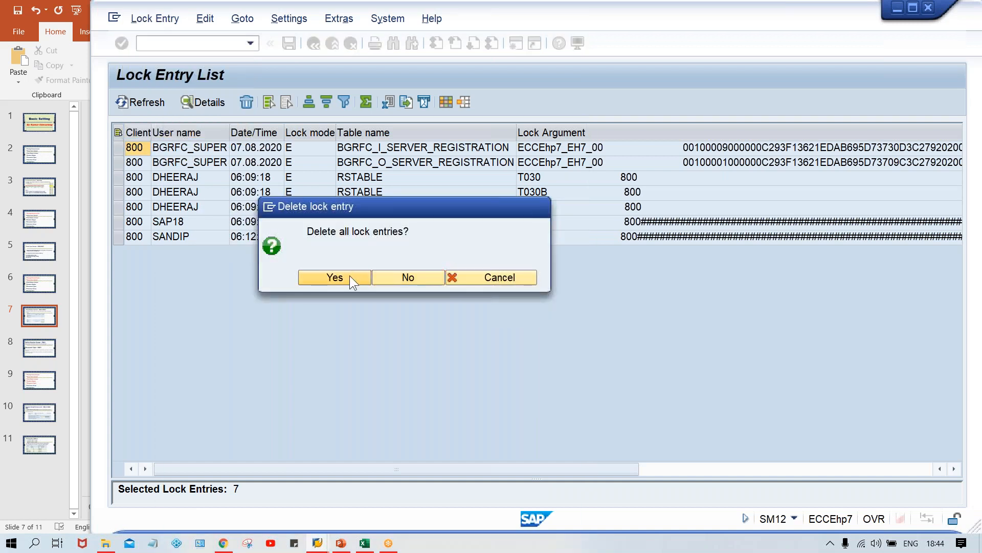
{"action": "left_click", "coordinate": [349, 275]}
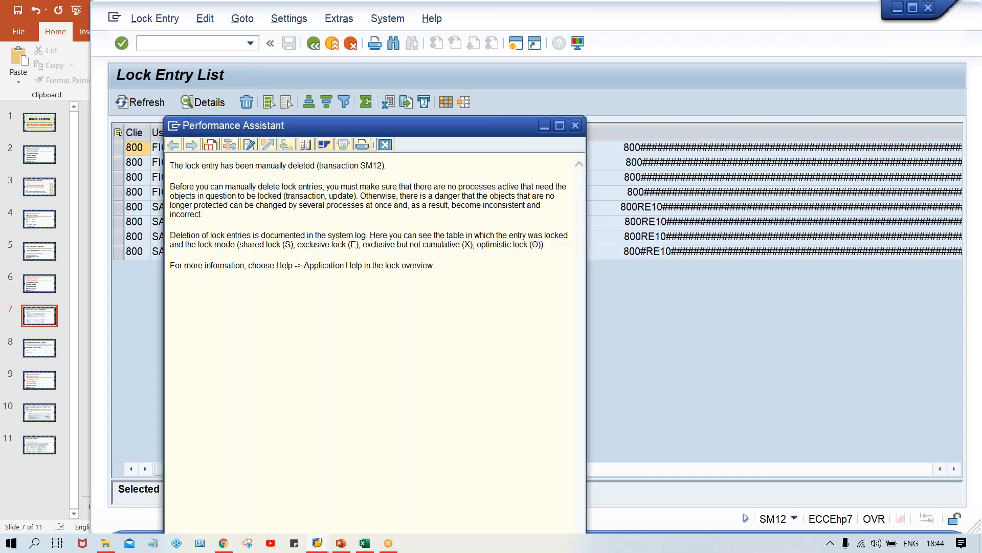
{"action": "left_click", "coordinate": [385, 145]}
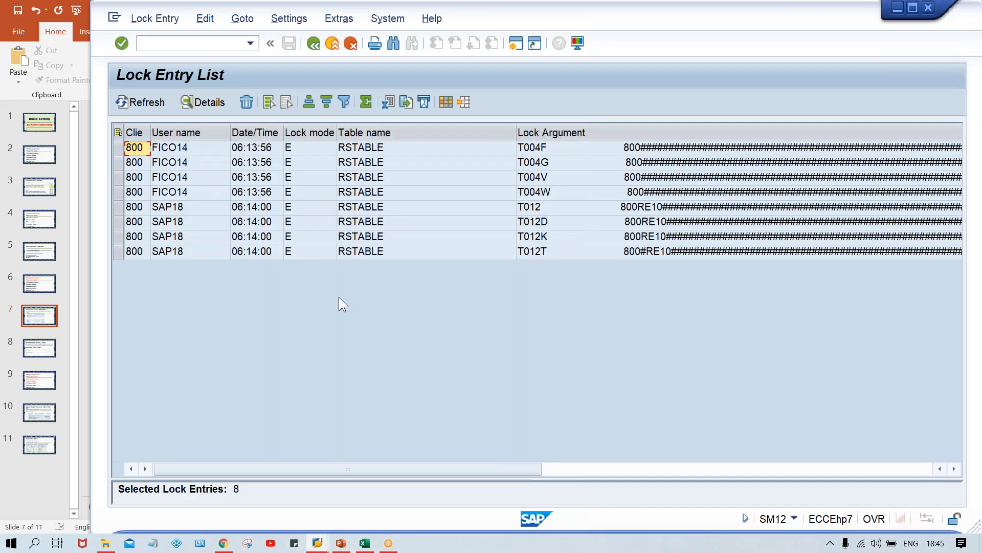
{"action": "left_click", "coordinate": [143, 18]}
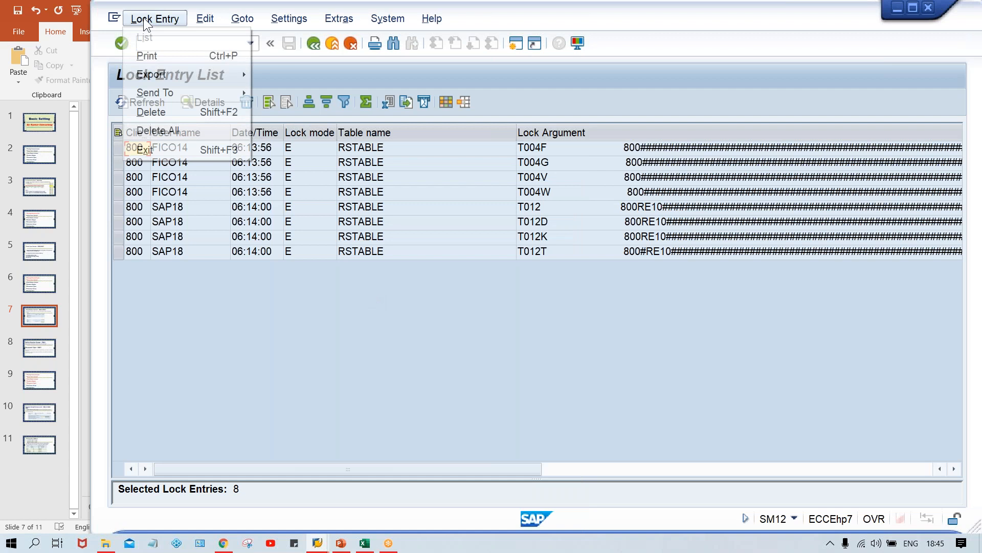
{"action": "left_click", "coordinate": [162, 127]}
{"action": "left_click", "coordinate": [333, 277]}
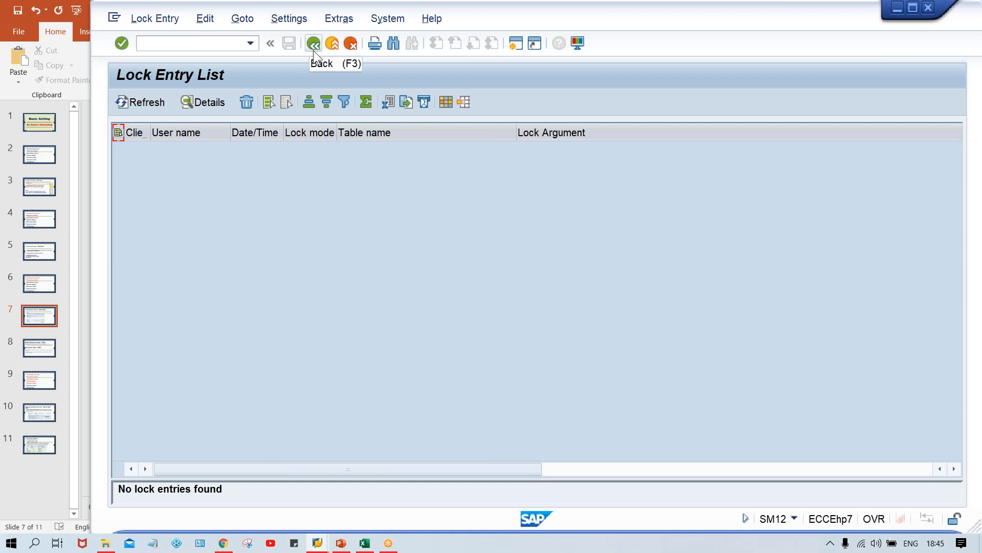
Step: Open transaction OBC5 and position the assignment list at company code TM00
{"action": "left_click", "coordinate": [182, 44]}
{"action": "key", "text": "Down"}
{"action": "key", "text": "Down"}
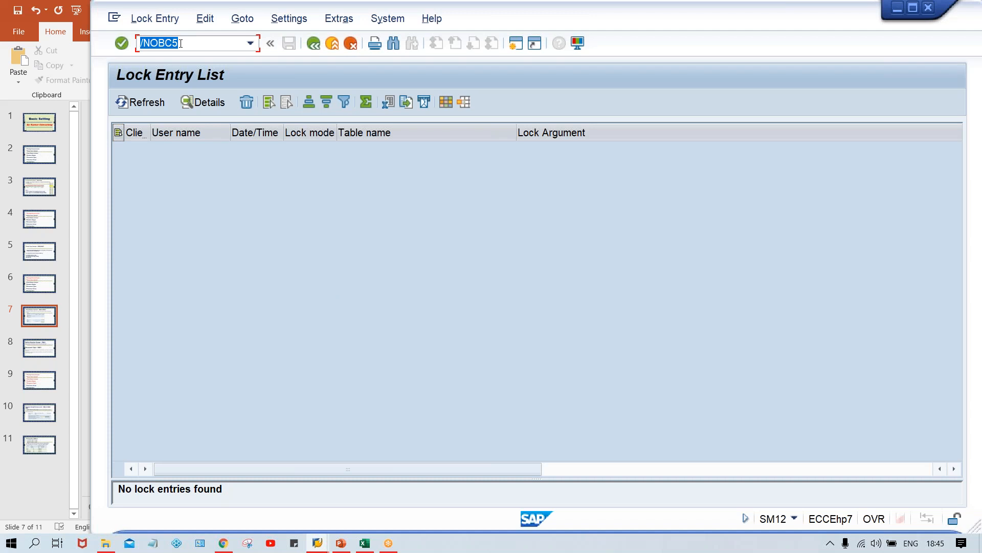
{"action": "key", "text": "End"}
{"action": "key", "text": "Return"}
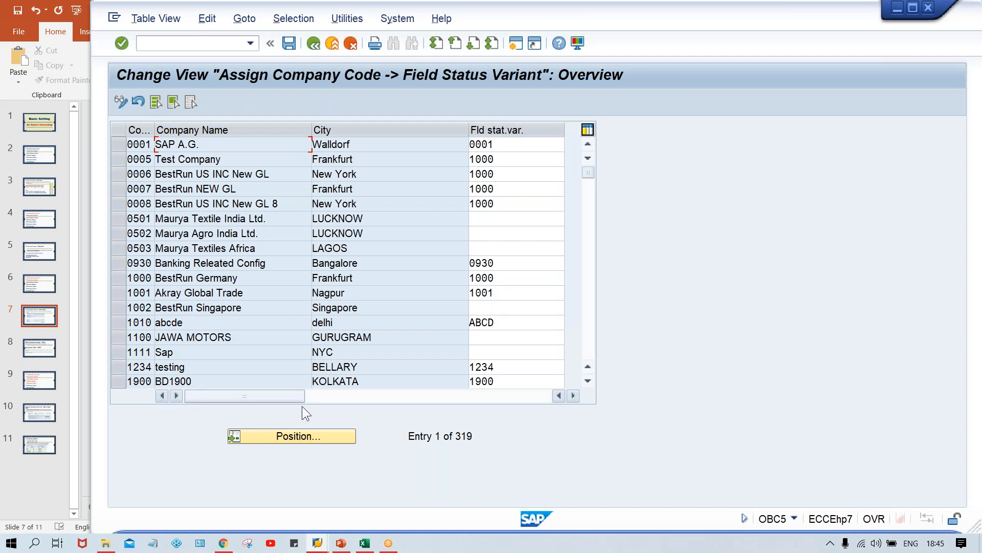
{"action": "left_click", "coordinate": [285, 434]}
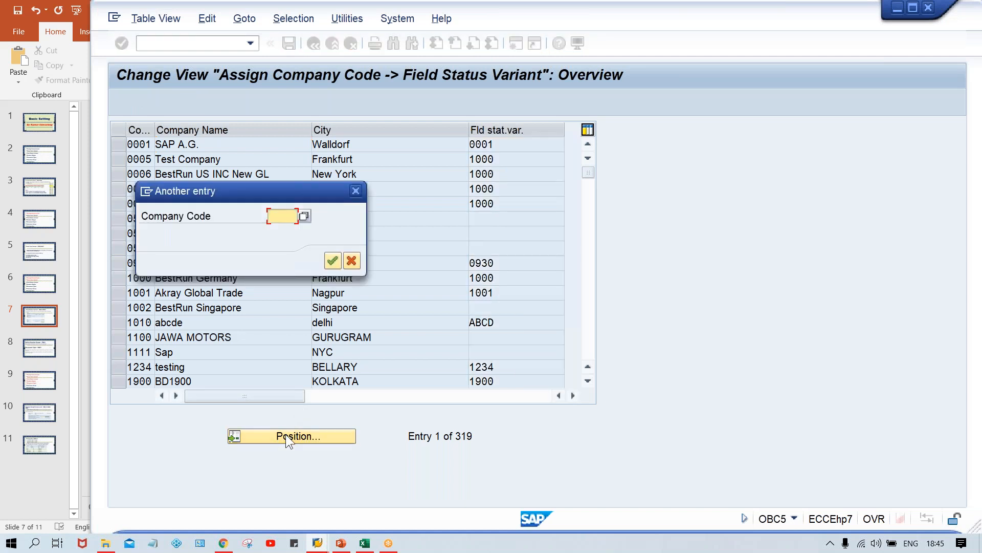
{"action": "type", "text": "TR00"}
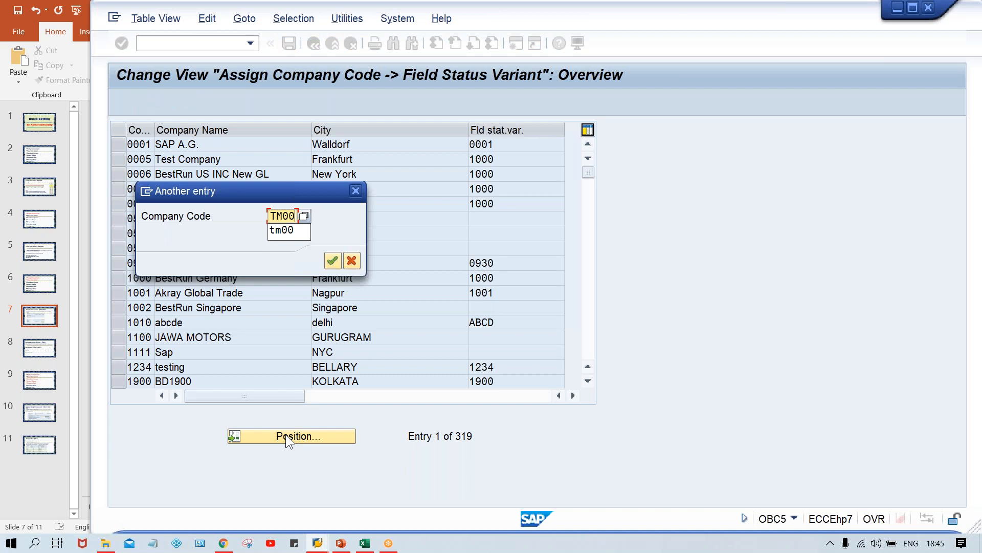
{"action": "key", "text": "Return"}
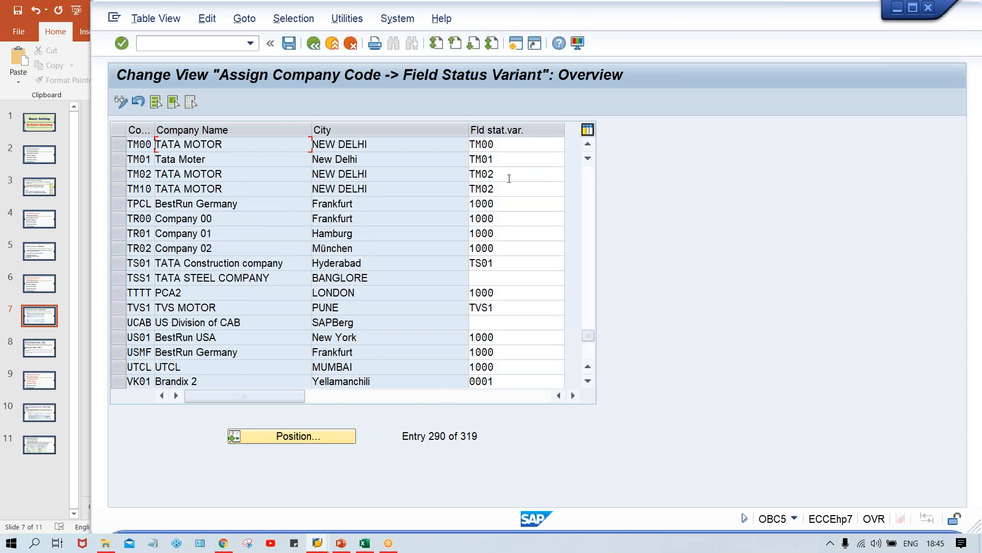
Step: Try to assign field status variant TFSV to company code TM00
{"action": "left_click", "coordinate": [506, 154]}
{"action": "left_click", "coordinate": [504, 144]}
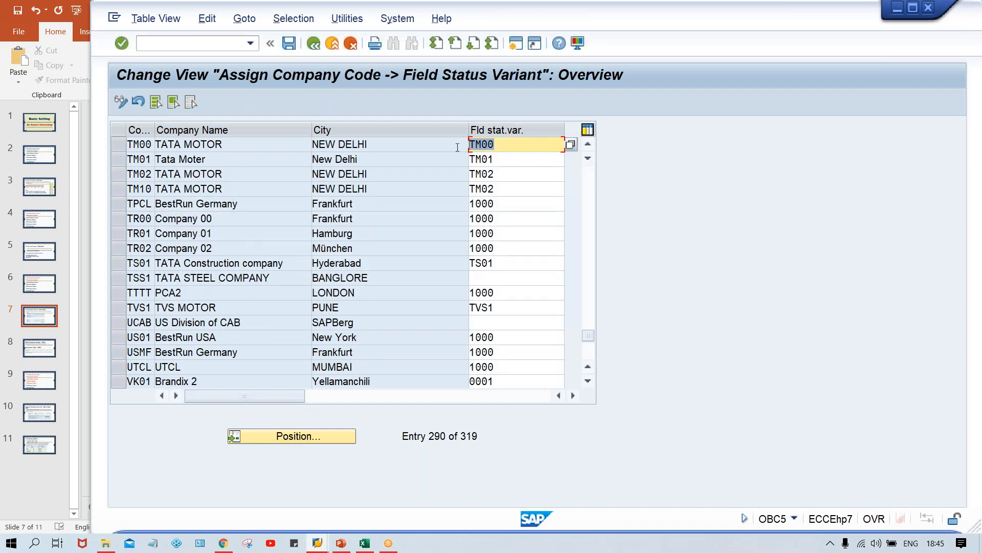
{"action": "key", "text": "BackSpace"}
{"action": "key", "text": "BackSpace"}
{"action": "key", "text": "BackSpace"}
{"action": "key", "text": "BackSpace"}
{"action": "left_click", "coordinate": [481, 147]}
{"action": "type", "text": "T"}
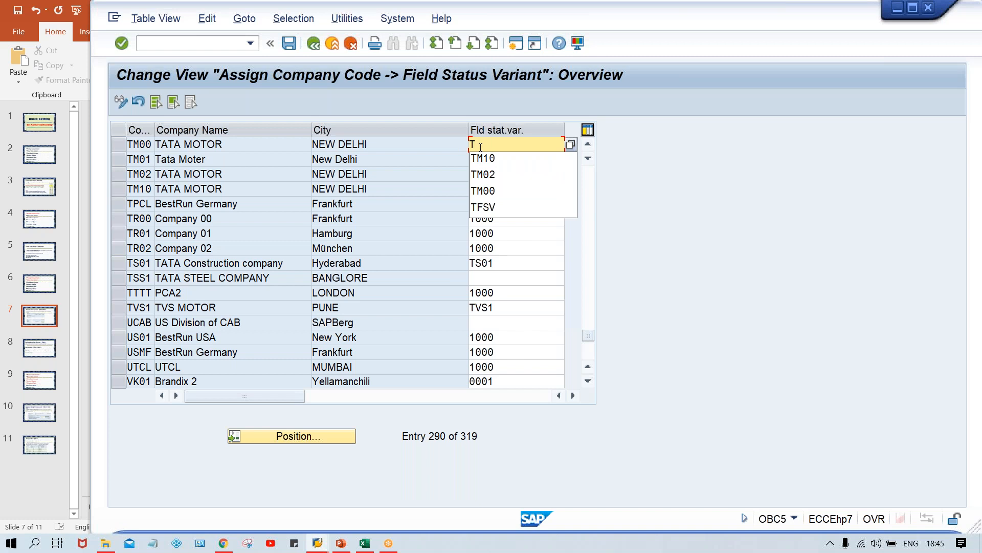
{"action": "type", "text": "FSV"}
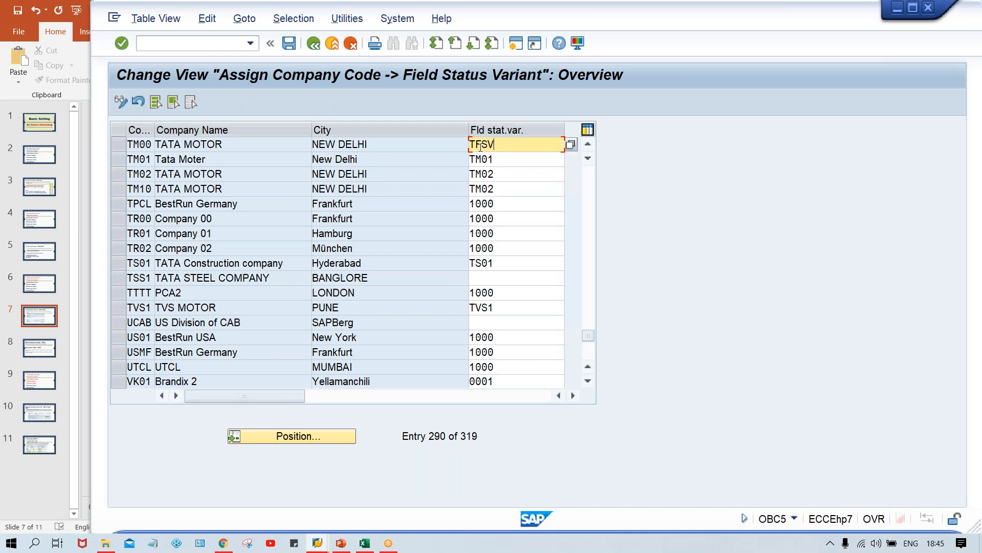
{"action": "key", "text": "Return"}
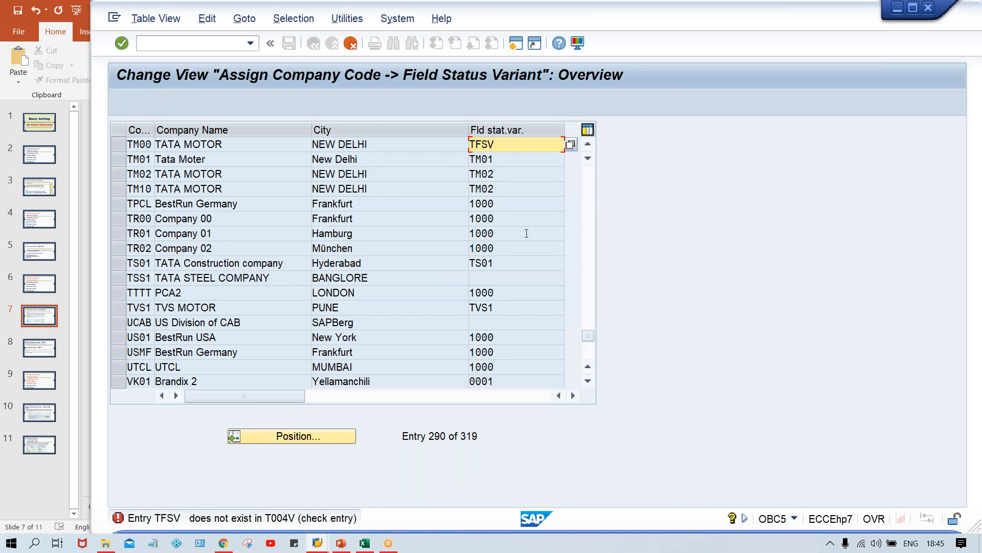
{"action": "mouse_move", "coordinate": [318, 547]}
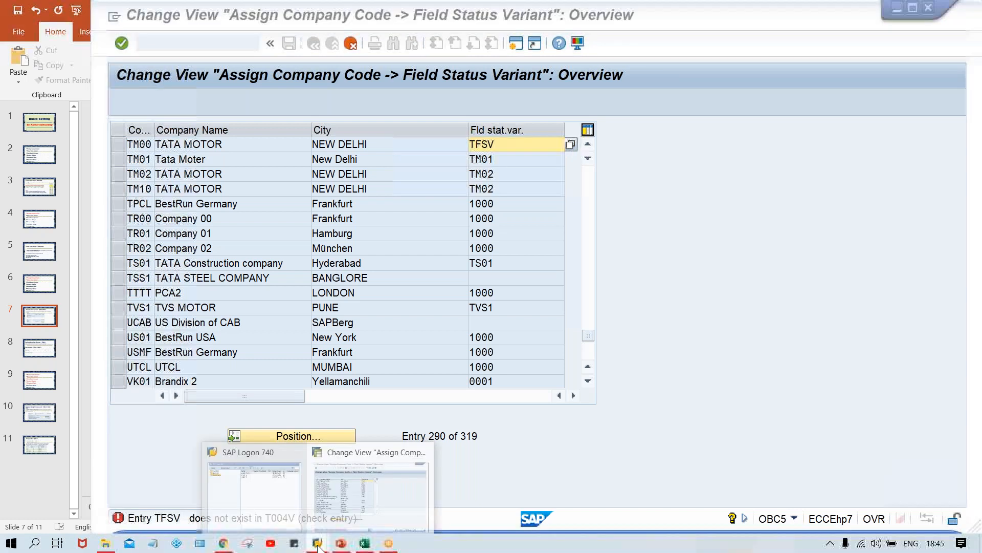
{"action": "left_click", "coordinate": [512, 147]}
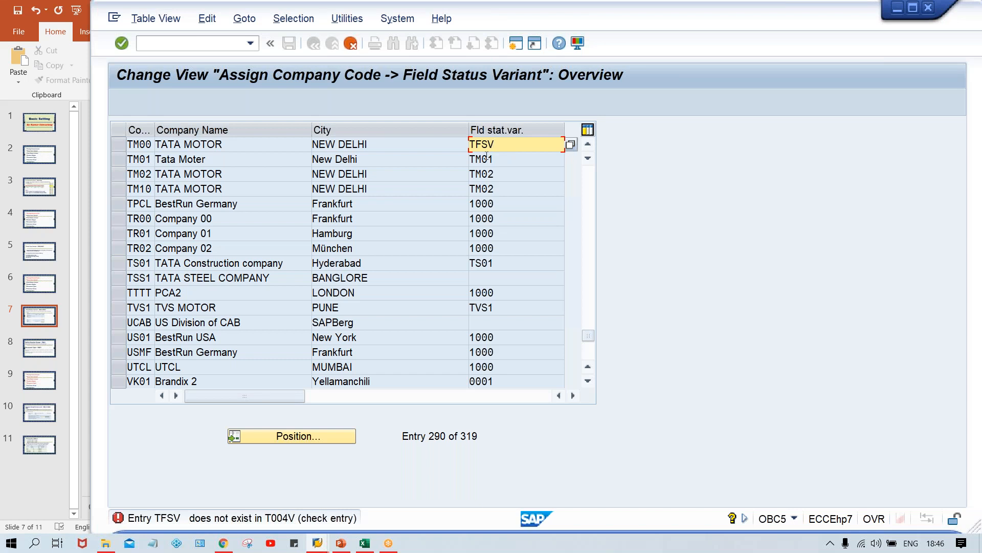
Step: Open transaction OBC4 and start a copy of field status variant 0001
{"action": "left_click", "coordinate": [197, 44]}
{"action": "type", "text": "/NOBC4"}
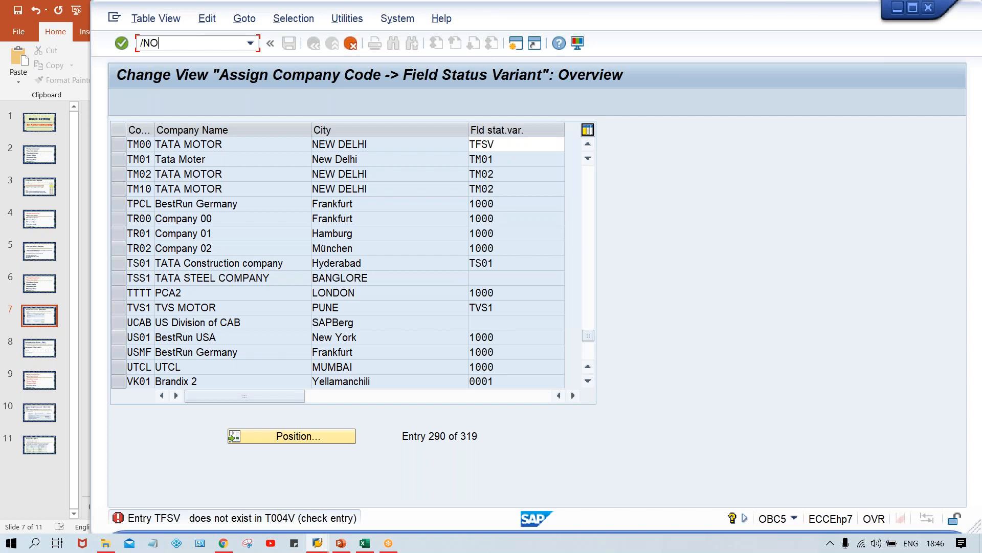
{"action": "key", "text": "Return"}
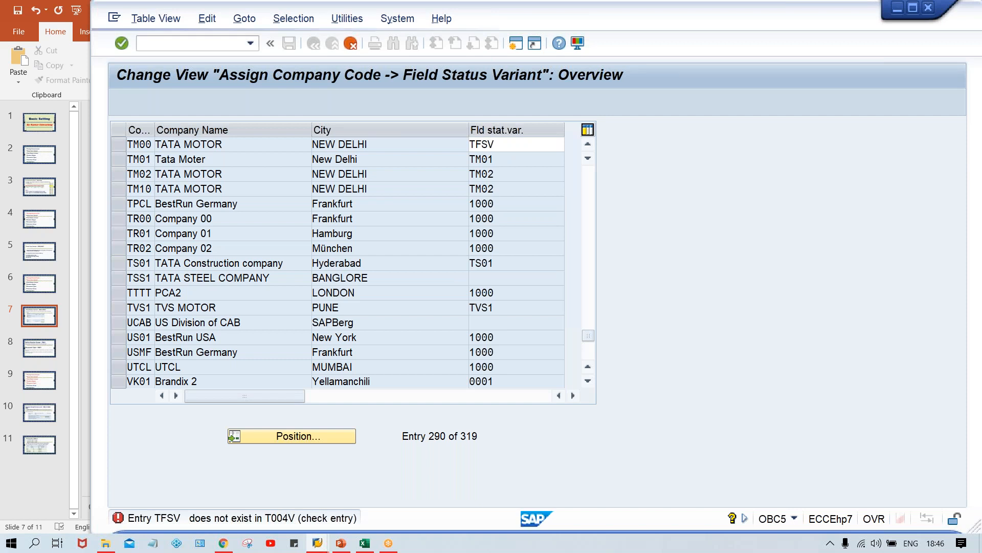
{"action": "left_click", "coordinate": [291, 161]}
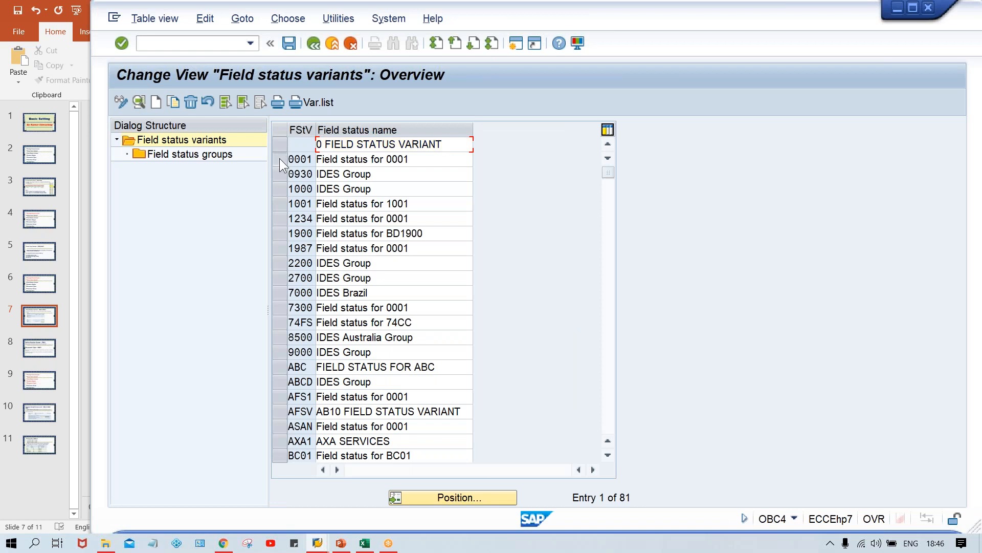
{"action": "left_click", "coordinate": [172, 100]}
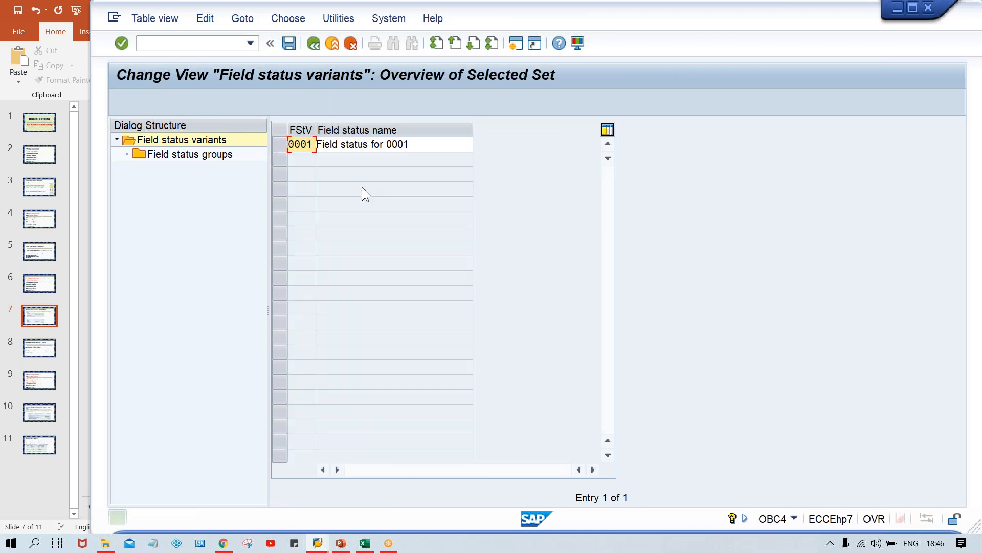
Step: Set the copied variant's code to TFSV and its name to "Field status for TM00", and confirm the entry
{"action": "key", "text": "Delete"}
{"action": "key", "text": "Delete"}
{"action": "key", "text": "Delete"}
{"action": "key", "text": "Delete"}
{"action": "key", "text": "Down"}
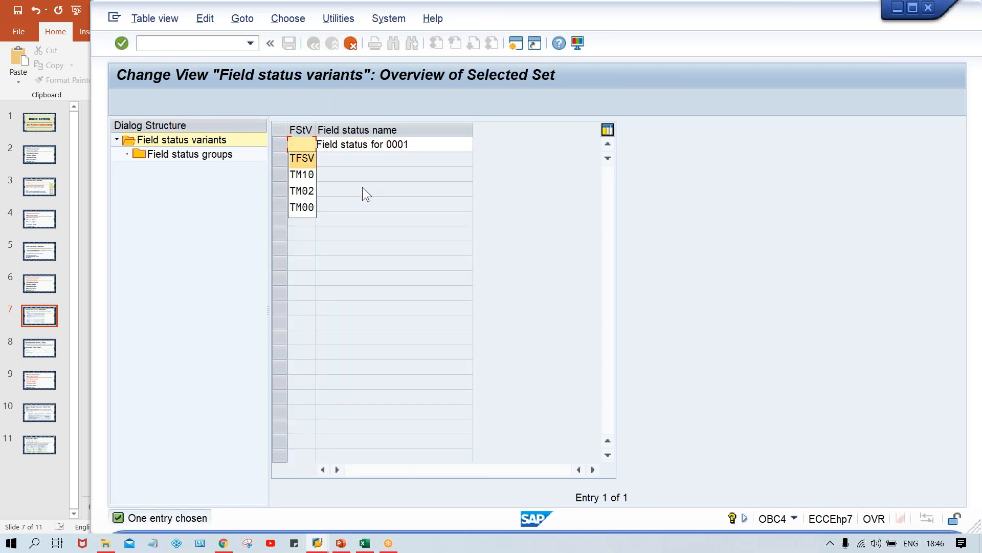
{"action": "key", "text": "Return"}
{"action": "key", "text": "Tab"}
{"action": "key", "text": "Down"}
{"action": "key", "text": "Return"}
{"action": "key", "text": "Return"}
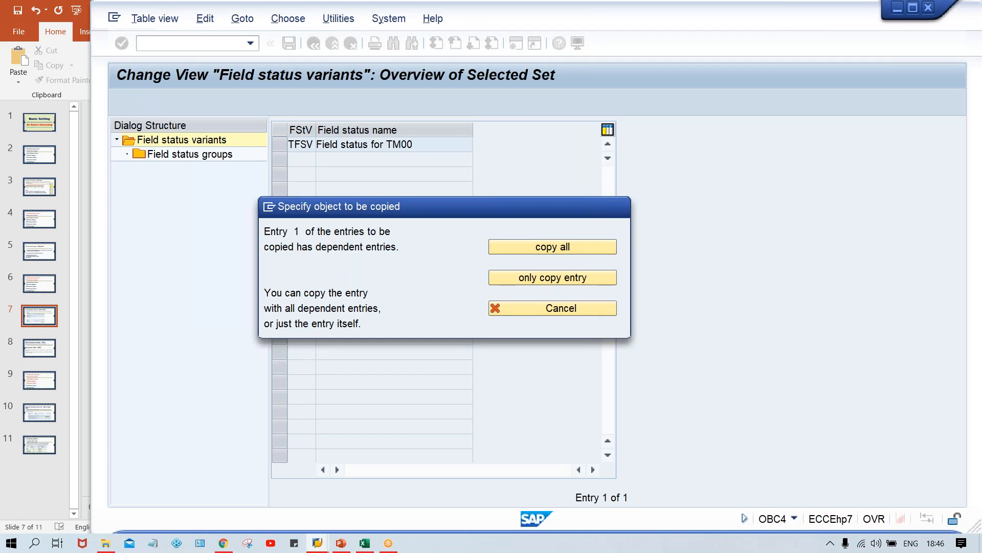
Step: Copy field status variant TFSV with all its dependent entries and save the new variant
{"action": "key", "text": "Return"}
{"action": "key", "text": "Return"}
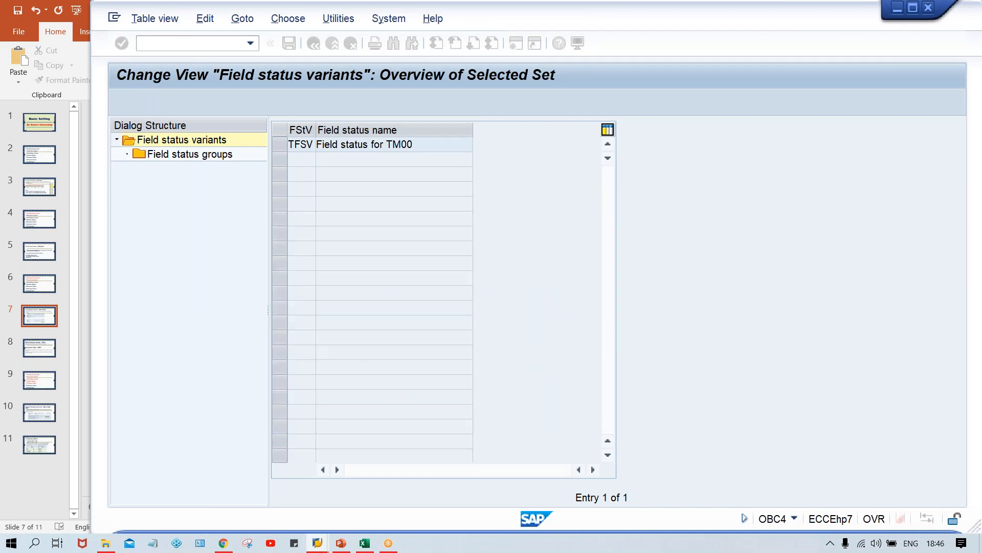
{"action": "key", "text": "Return"}
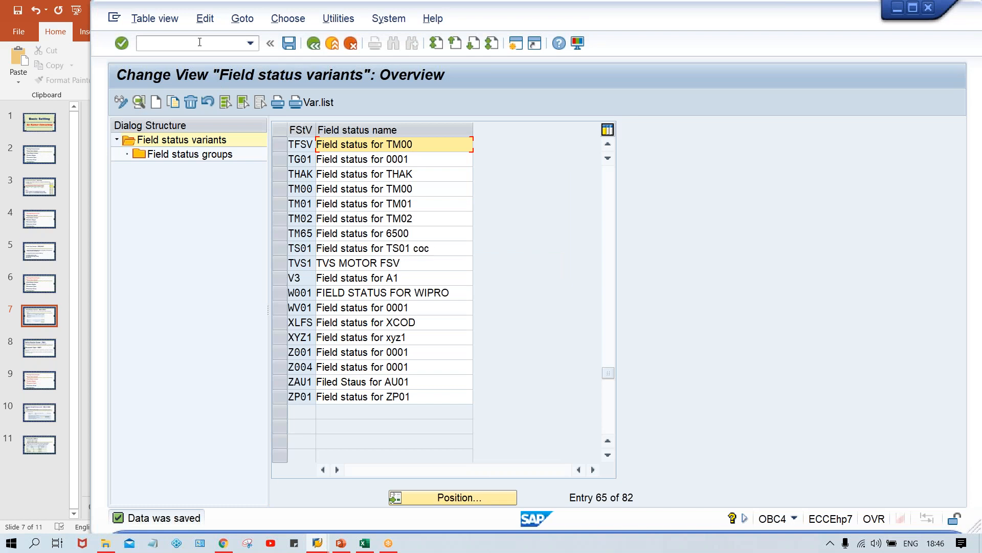
Step: Return to transaction OBC5 and position the company code assignment list at TM00
{"action": "left_click", "coordinate": [199, 43]}
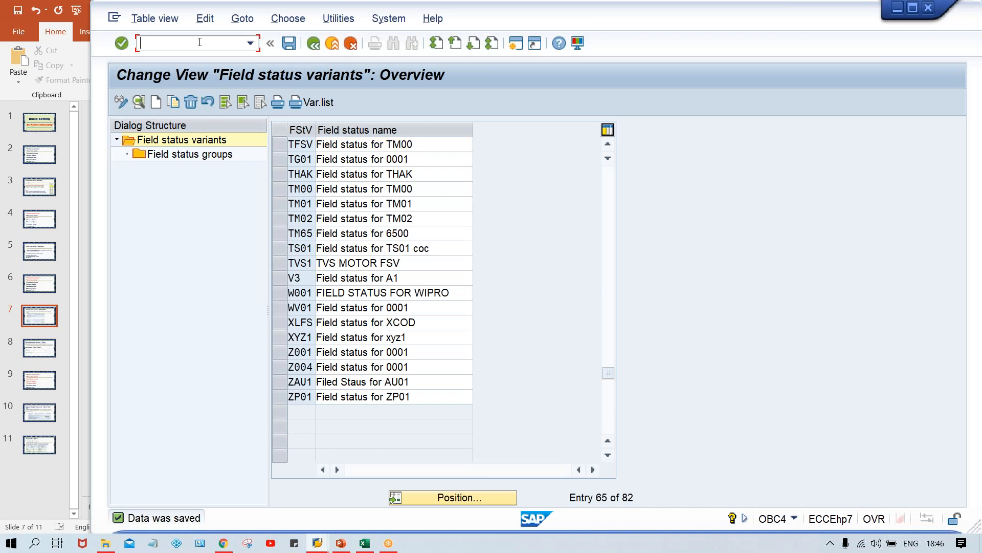
{"action": "left_click", "coordinate": [250, 43]}
{"action": "left_click", "coordinate": [219, 69]}
{"action": "key", "text": "Return"}
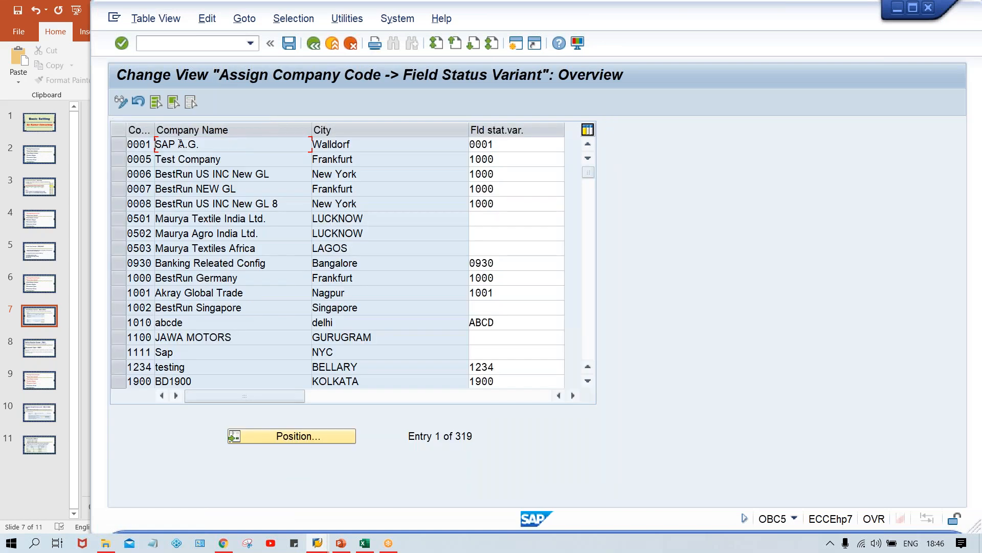
{"action": "left_click", "coordinate": [296, 435]}
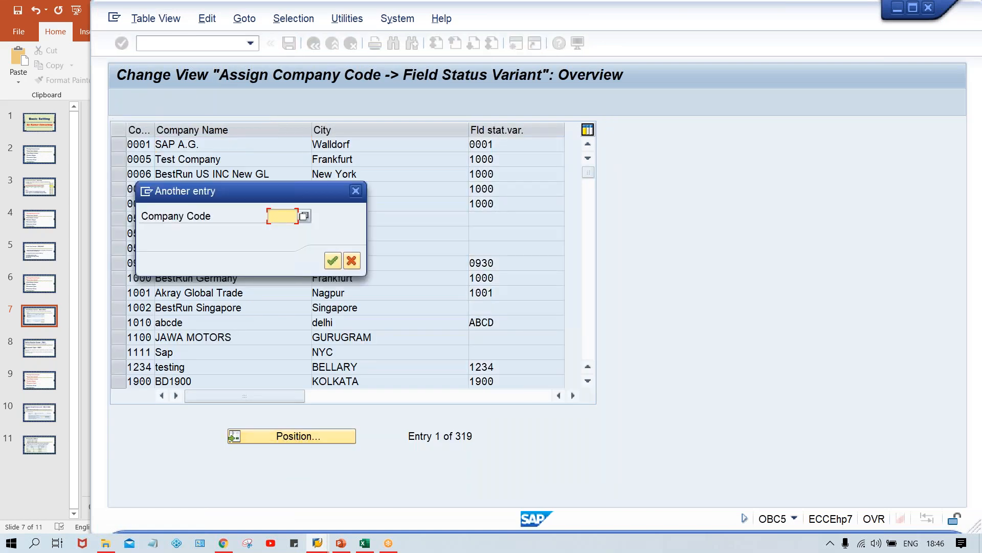
{"action": "type", "text": "TM00"}
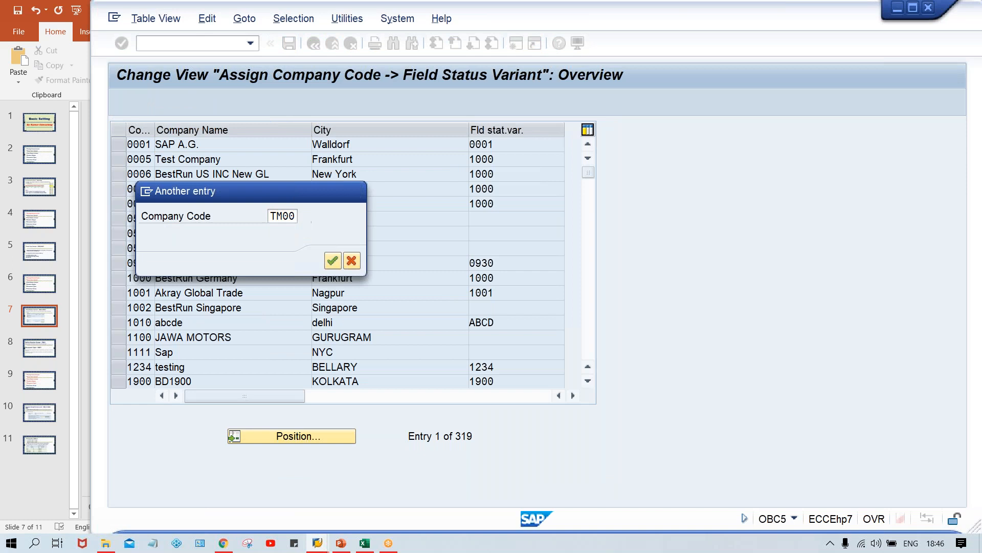
{"action": "key", "text": "Return"}
Step: Assign field status variant TFSV to company code TM00 and save it under the proposed customizing request
{"action": "left_click_drag", "start_coordinate": [505, 144], "coordinate": [417, 147]}
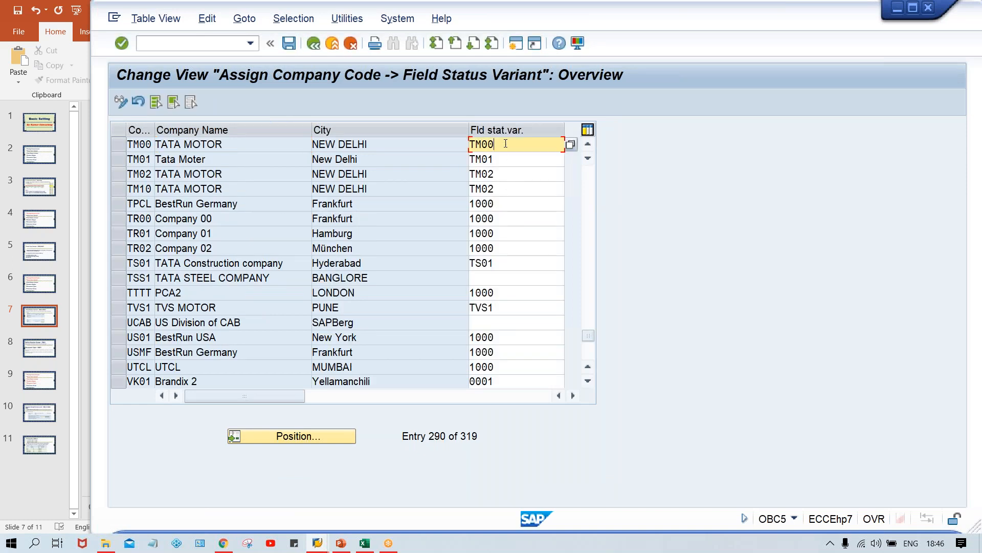
{"action": "key", "text": "BackSpace"}
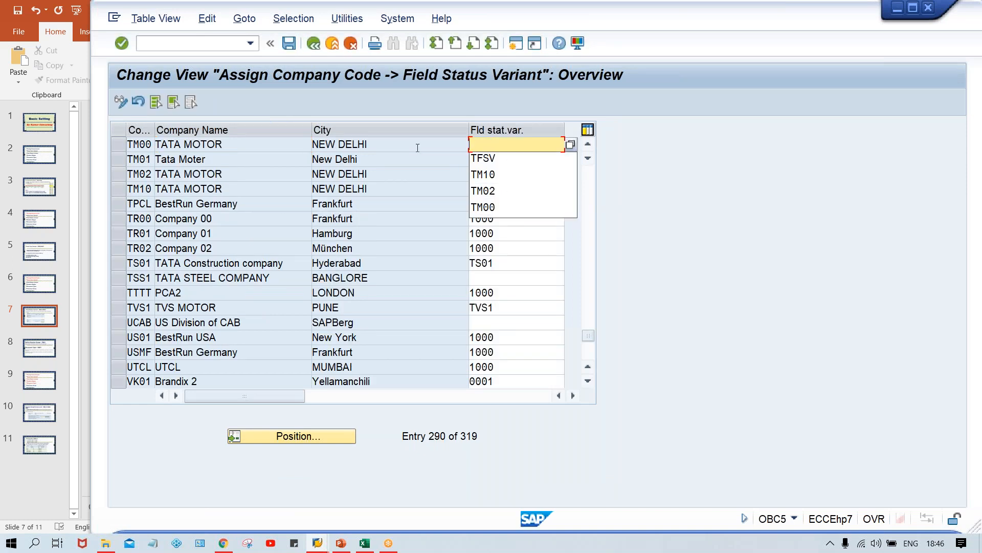
{"action": "key", "text": "Down"}
{"action": "key", "text": "Return"}
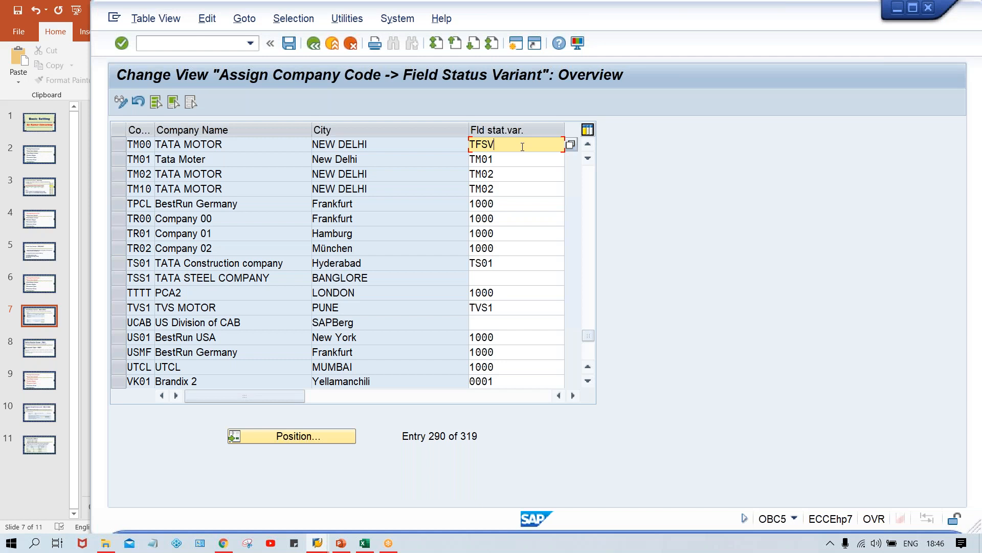
{"action": "key", "text": "ctrl+s"}
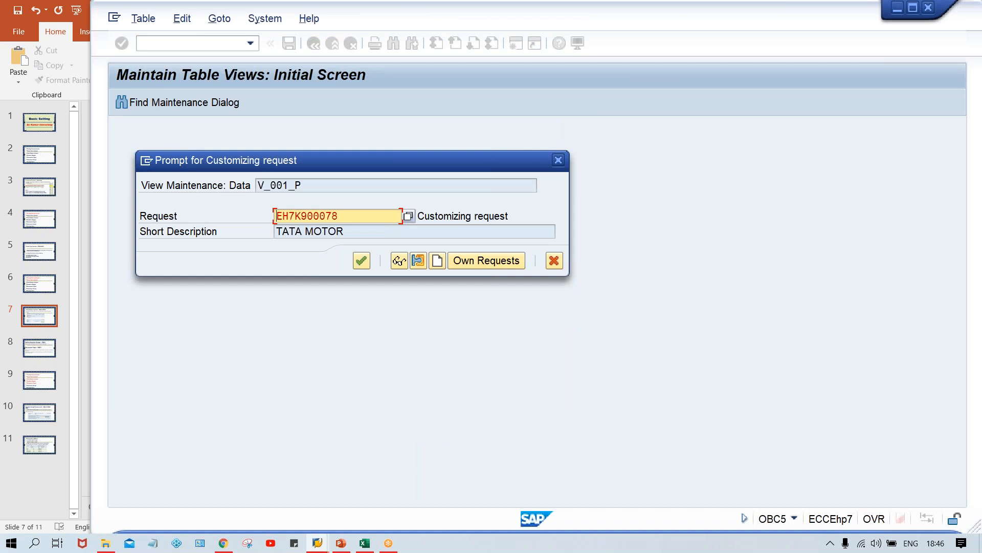
{"action": "key", "text": "Return"}
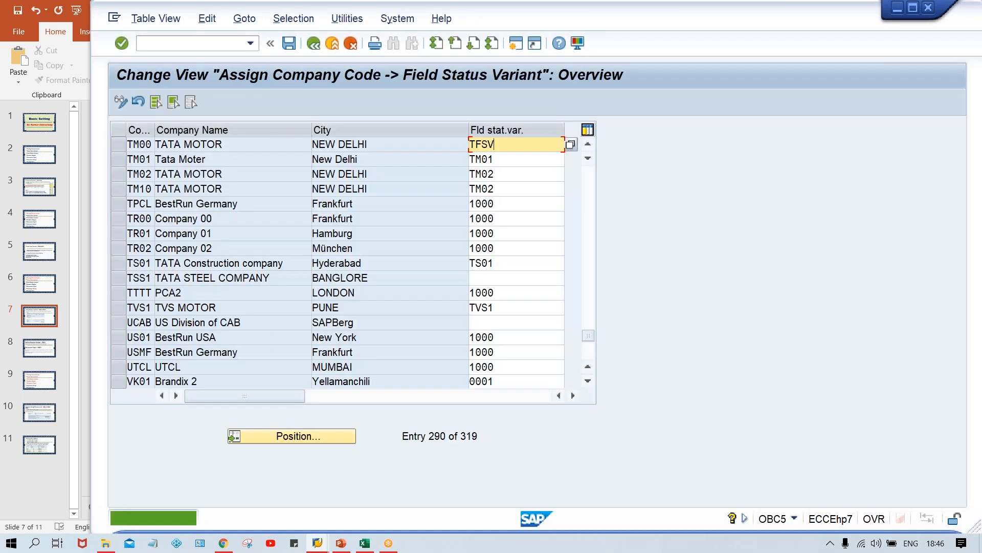